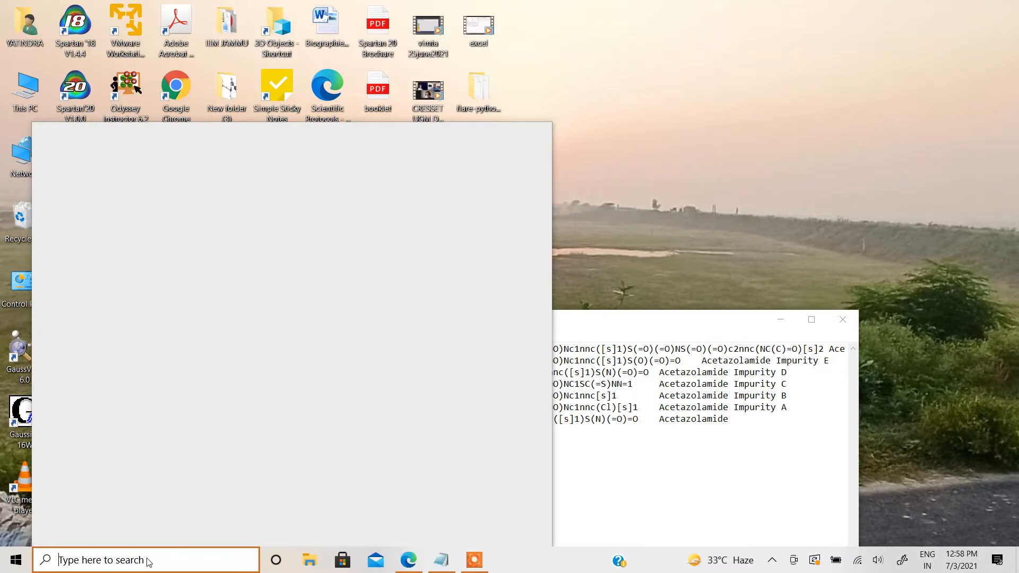
Open Microsoft Excel 2010 with a blank workbook and maximize its window
text(excel)
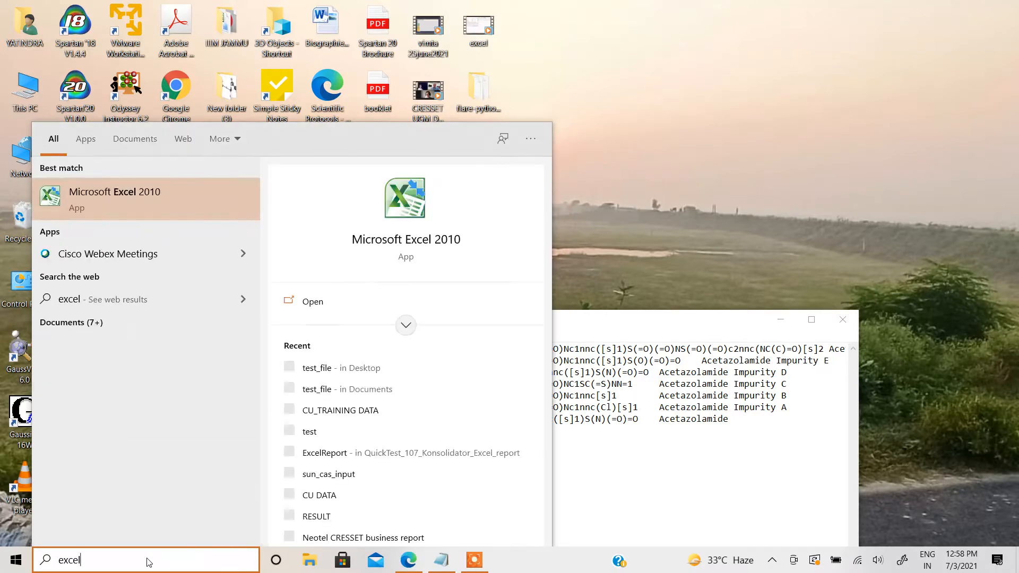
key(Return)
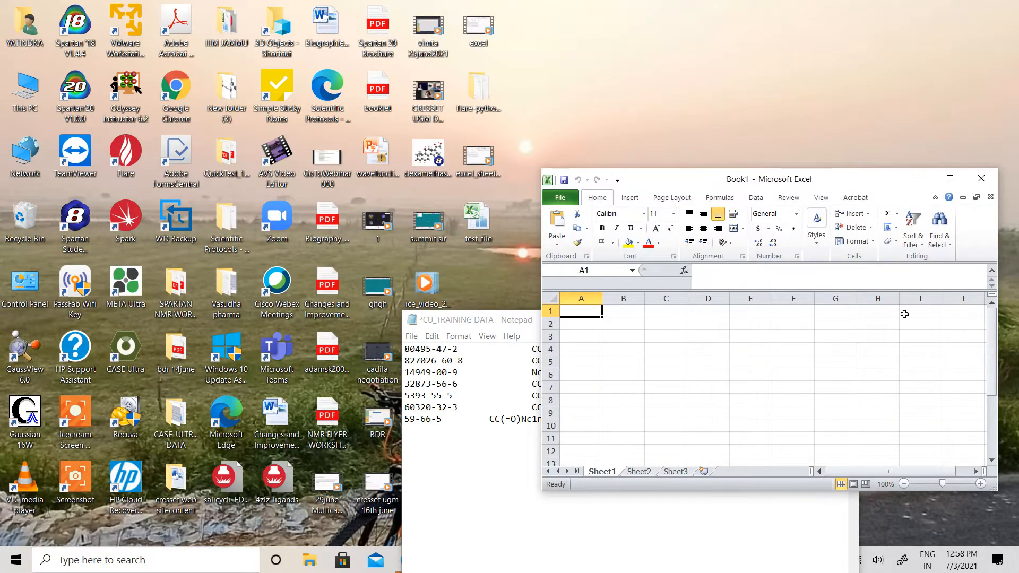
click(950, 178)
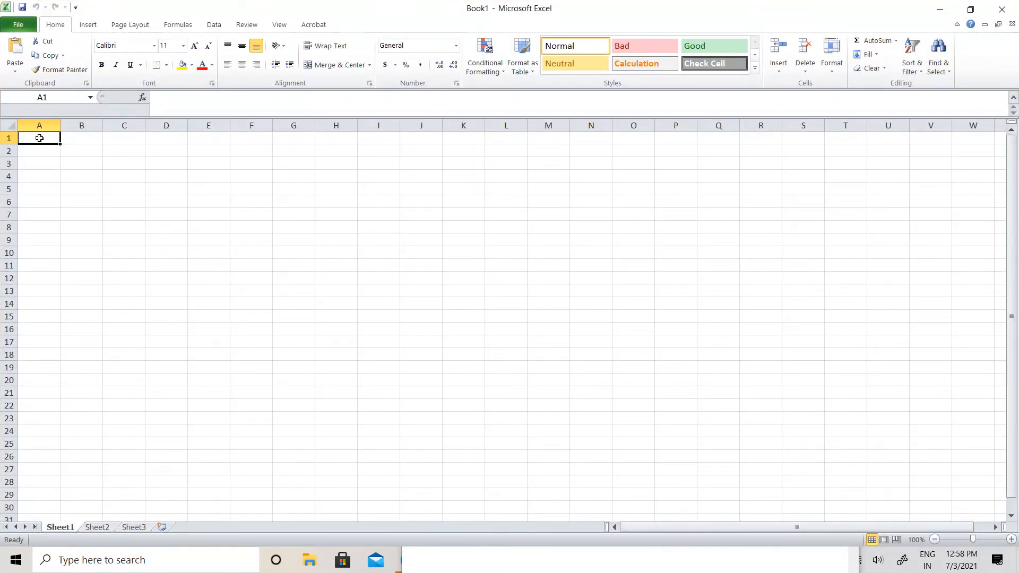
Enter the column headings "cas no", "smile" and "name" in cells A1, B1 and C1
text(cas no)
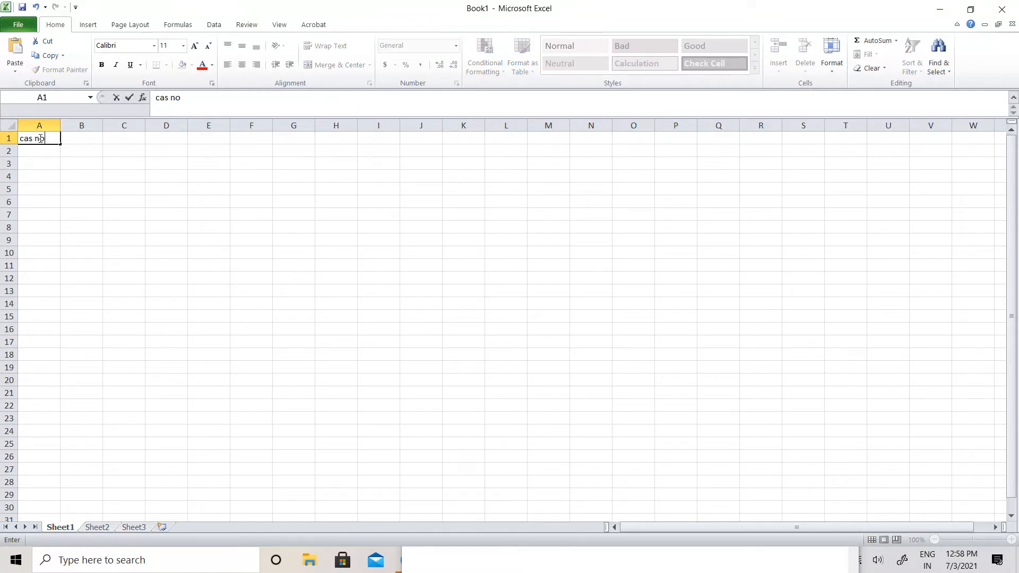
key(Tab)
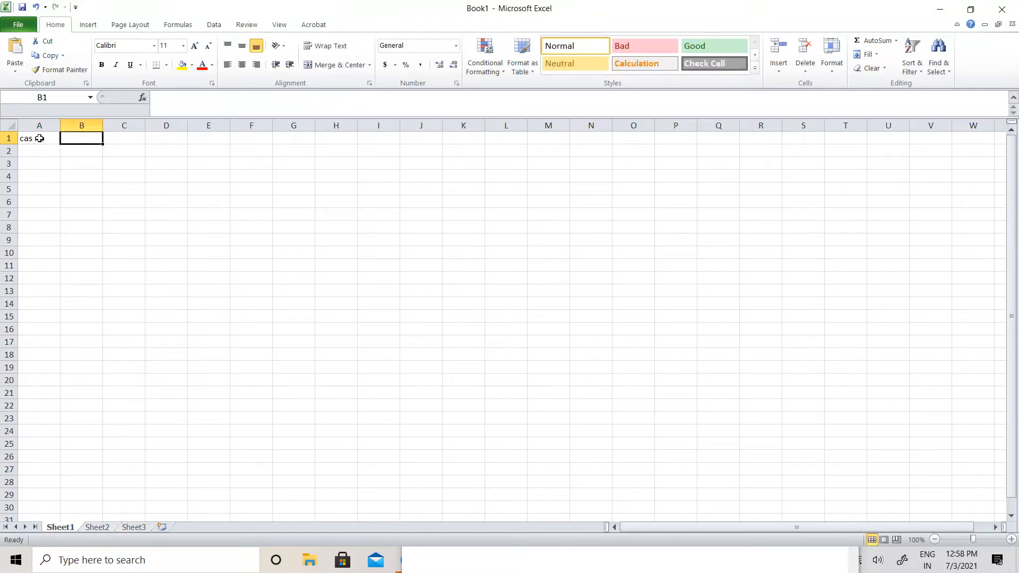
text(smil)
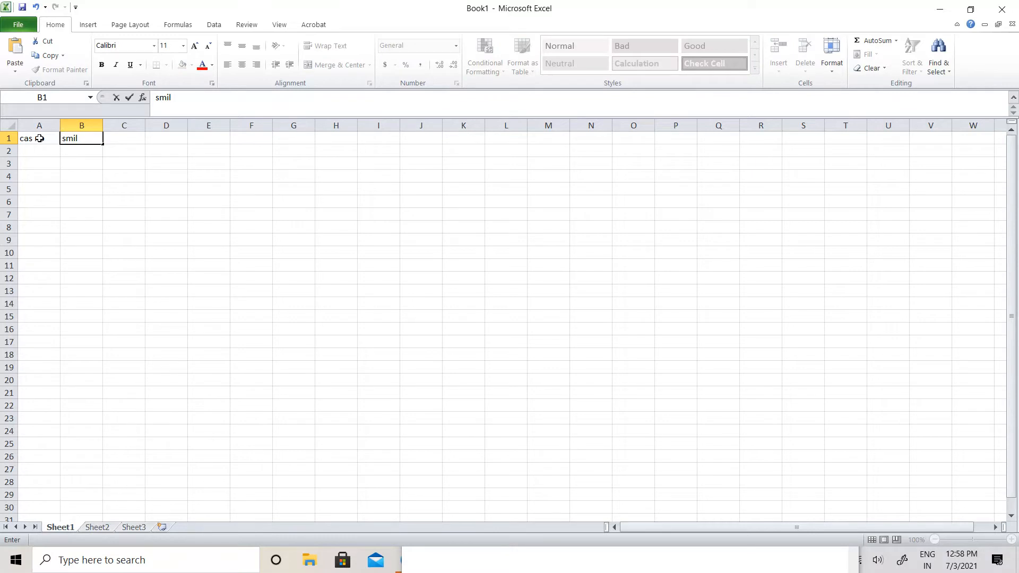
text(e)
key(Tab)
text(na)
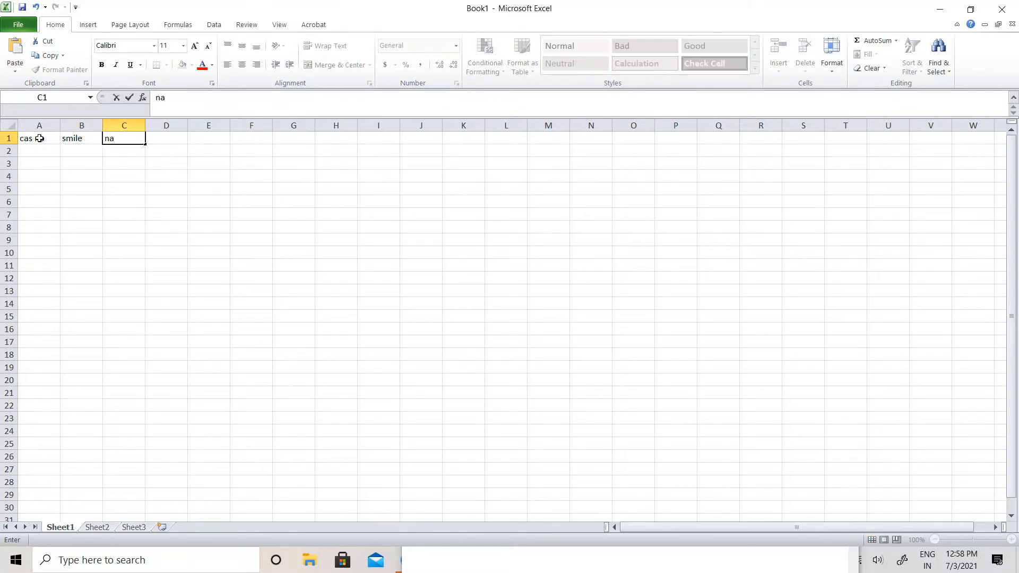
text(me)
Copy the CAS number 80495-47-2 from the CU_TRAINING DATA file in Notepad into cell A2 of the Excel sheet
click(940, 9)
drag(464, 350, 403, 348)
key(ctrl+c)
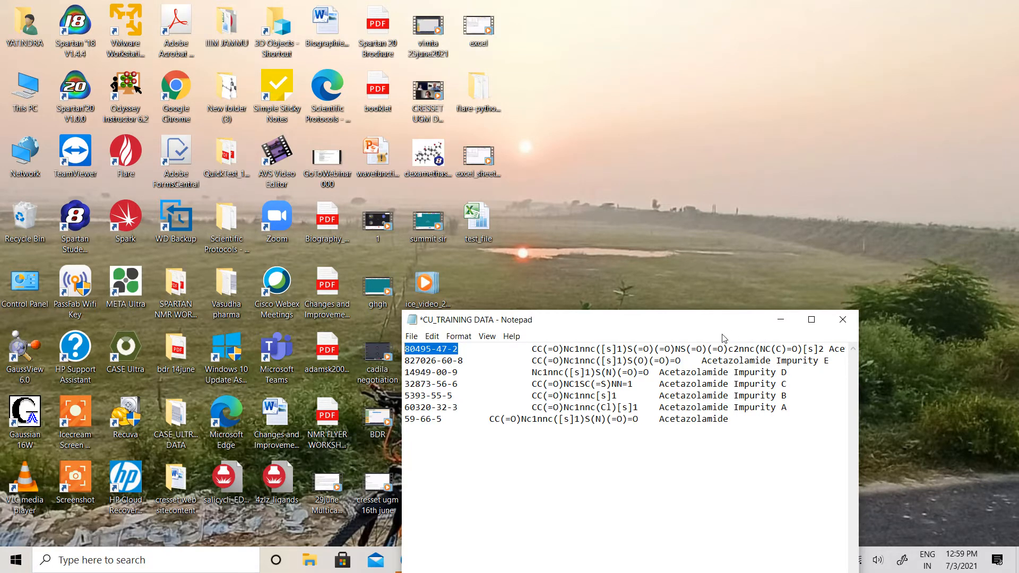
drag(724, 324, 975, 173)
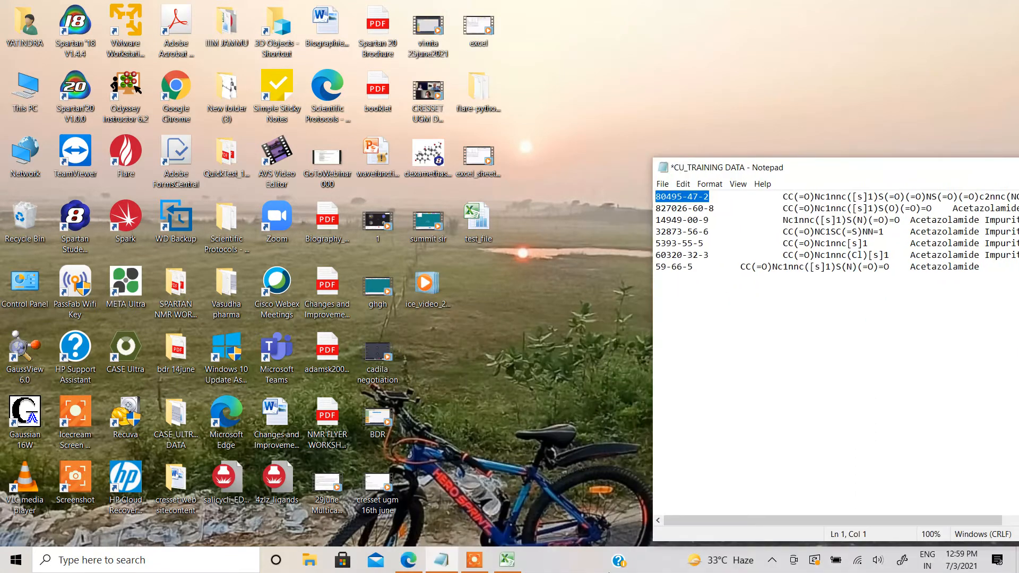
click(523, 560)
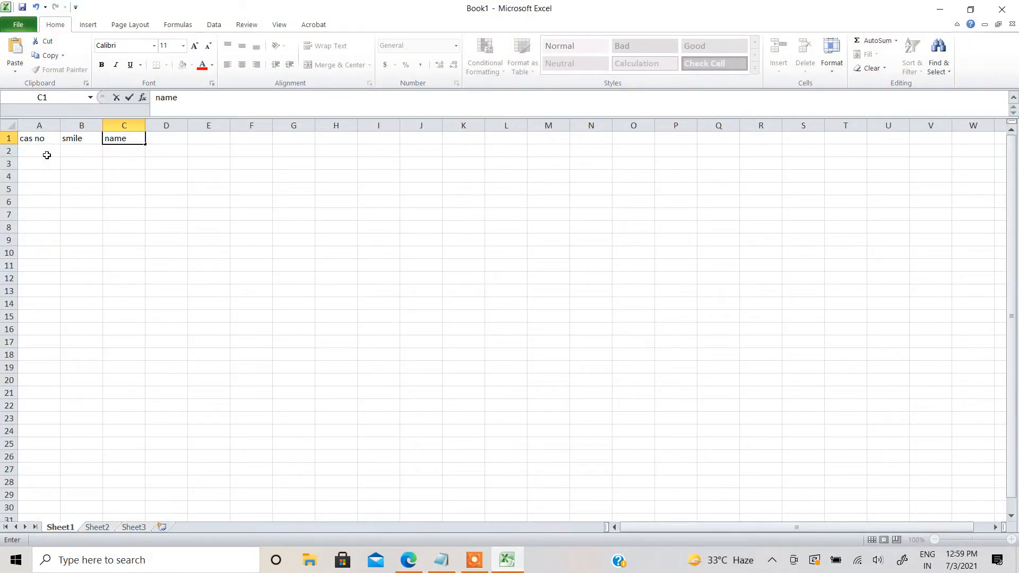
click(47, 154)
key(ctrl+v)
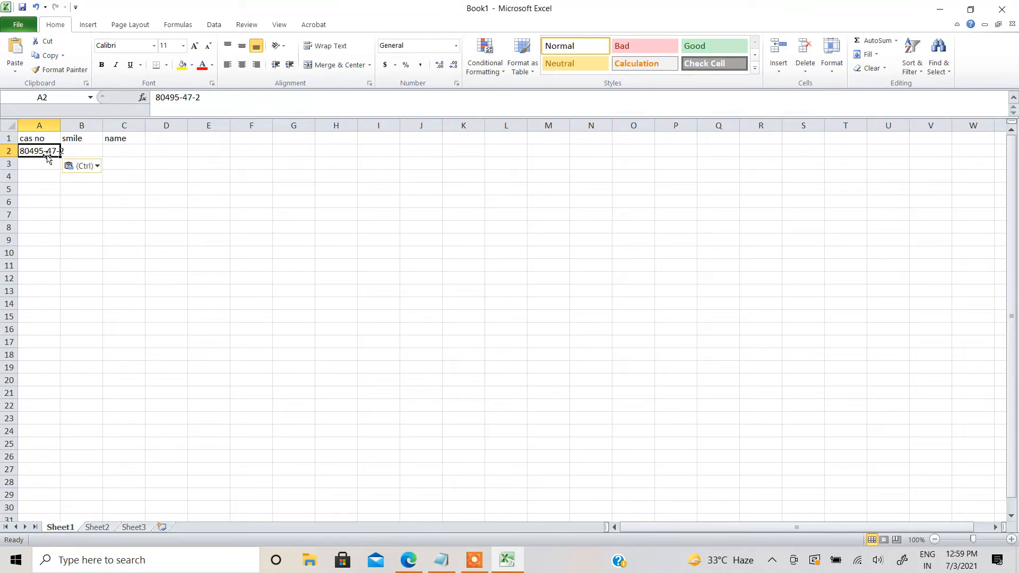
Widen the Notepad window to show whole lines and copy the SMILES string of Acetazolamide Impurity F into cell B2 in Excel
click(509, 566)
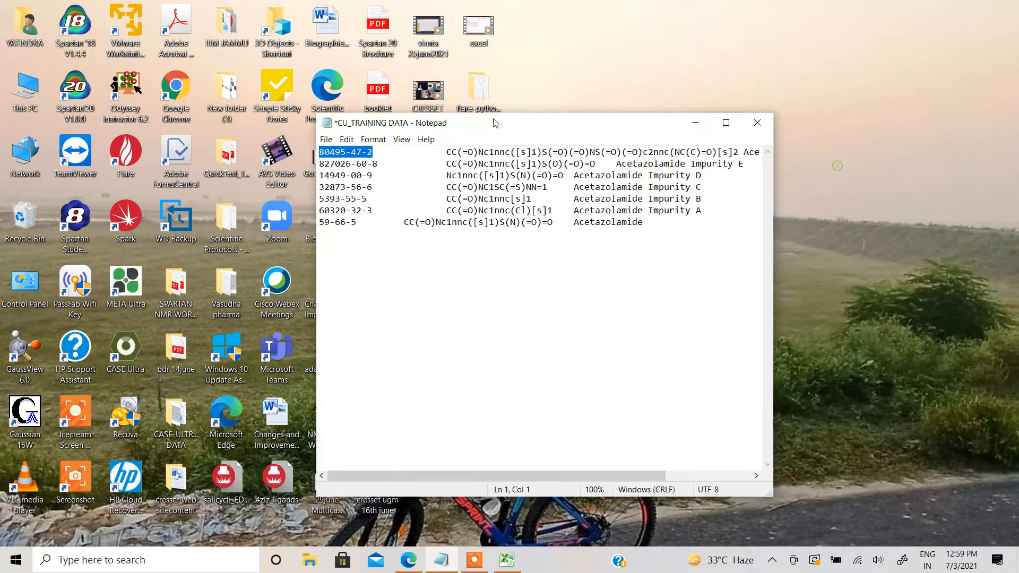
drag(493, 123, 485, 120)
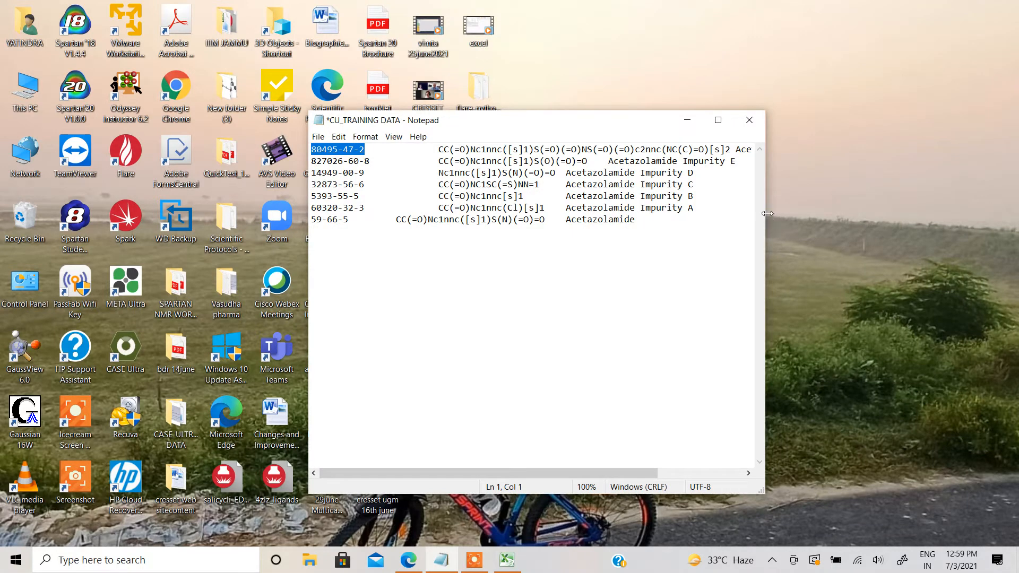
drag(766, 217, 939, 219)
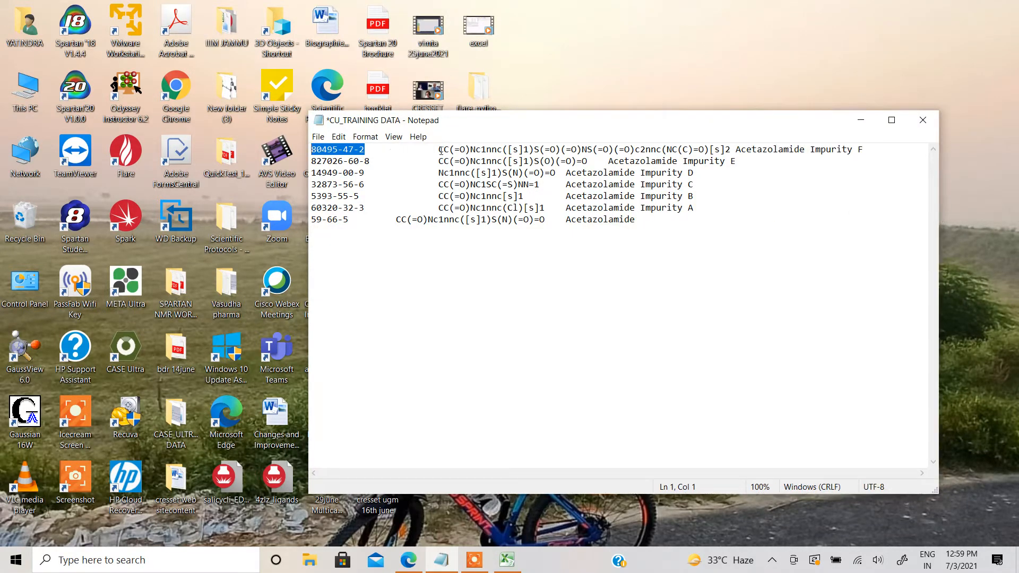
drag(439, 149, 730, 145)
key(ctrl+c)
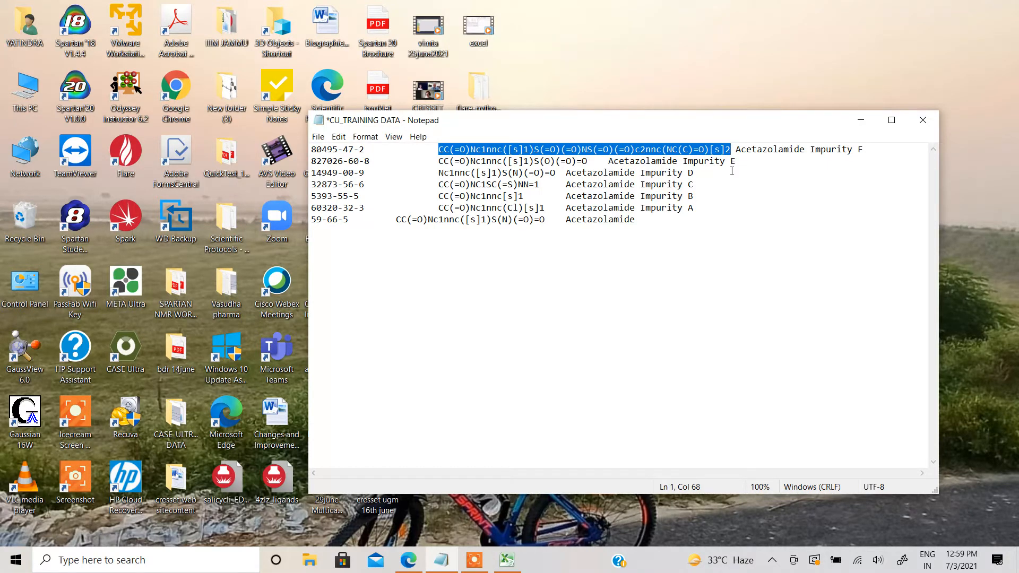
click(507, 560)
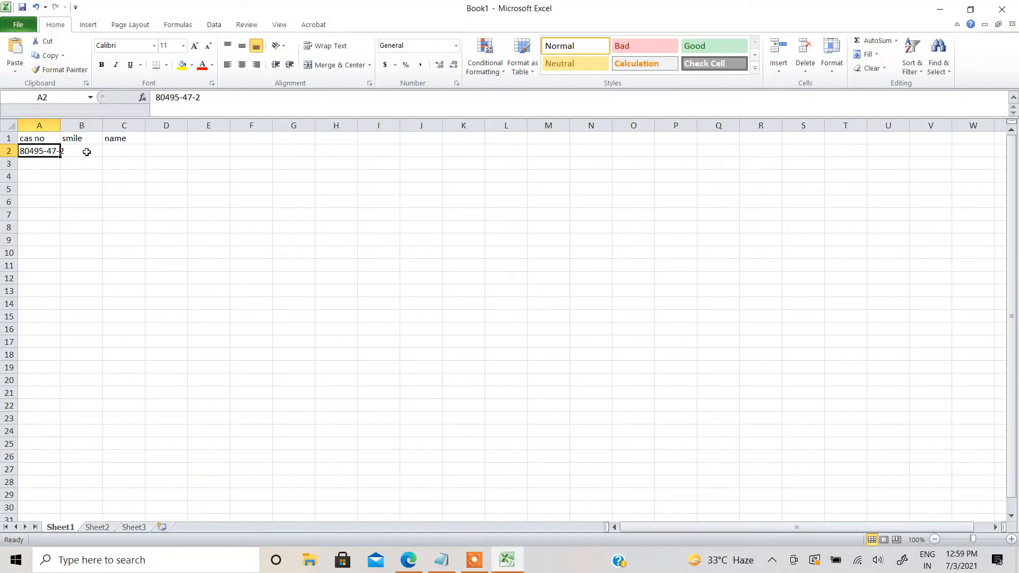
click(86, 152)
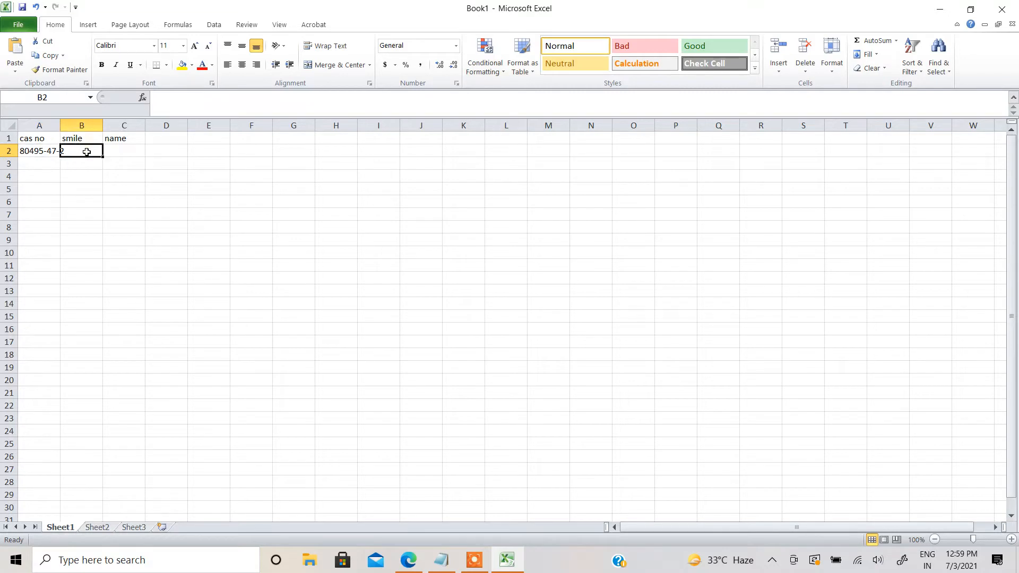
key(ctrl+v)
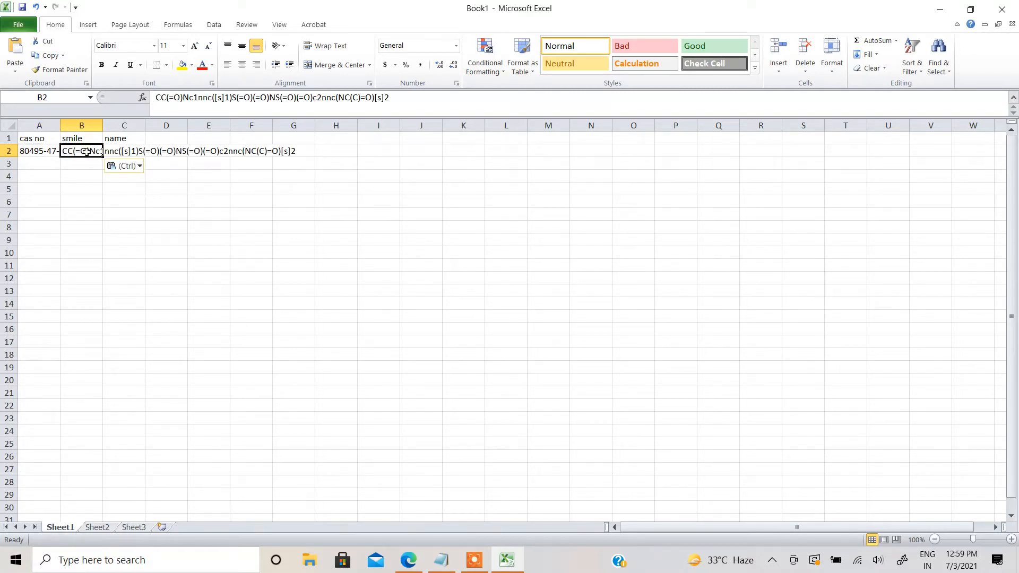
Copy the name "Acetazolamide Impurity F" from the Notepad file into cell C2 in Excel
click(447, 566)
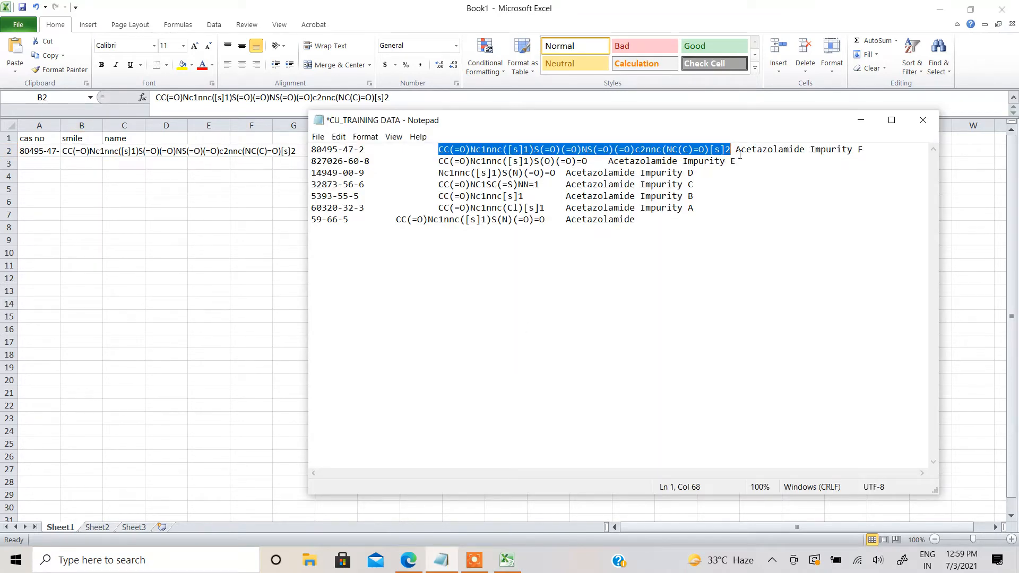
drag(736, 149, 864, 150)
key(ctrl+c)
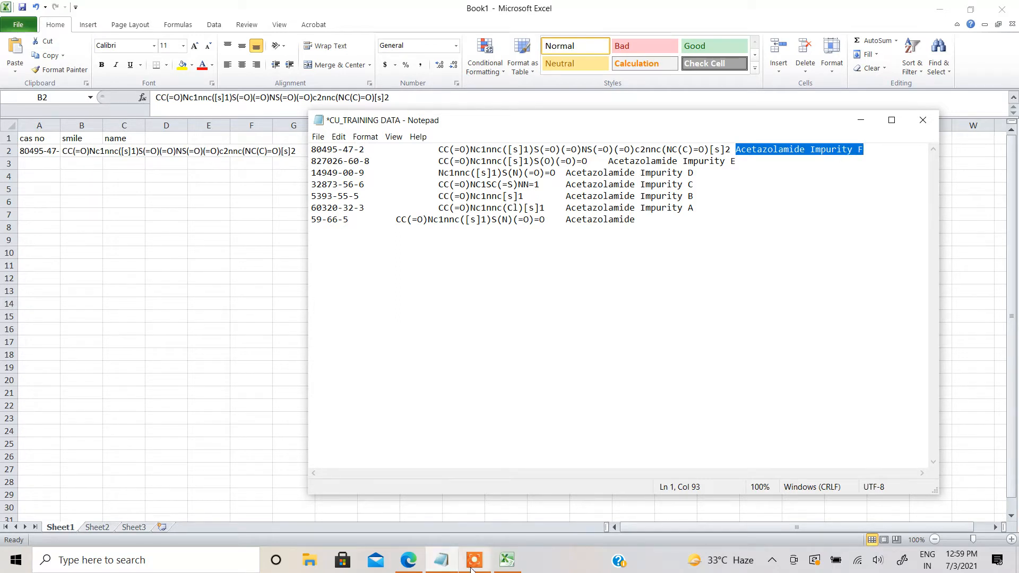
click(507, 560)
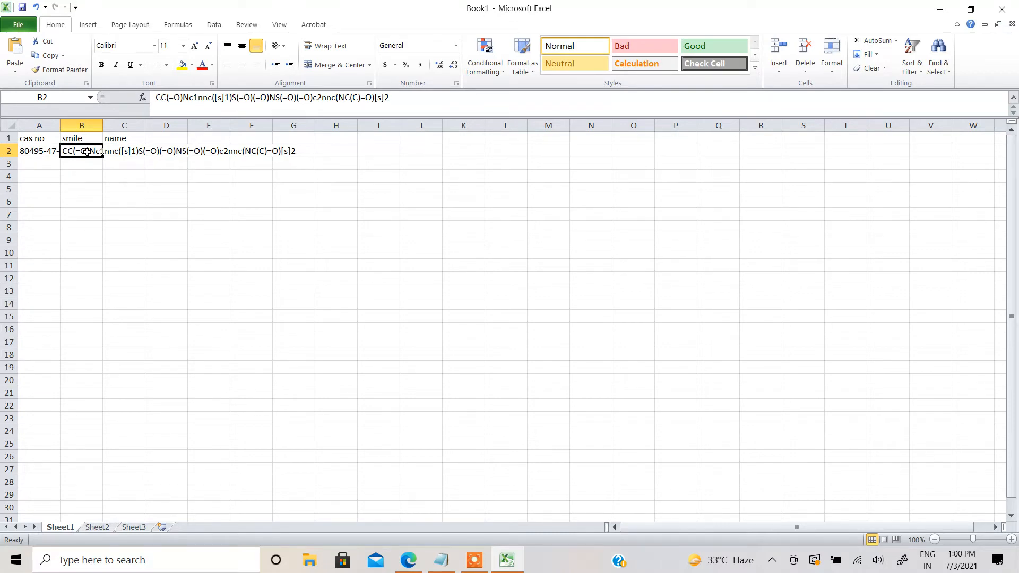
key(Right)
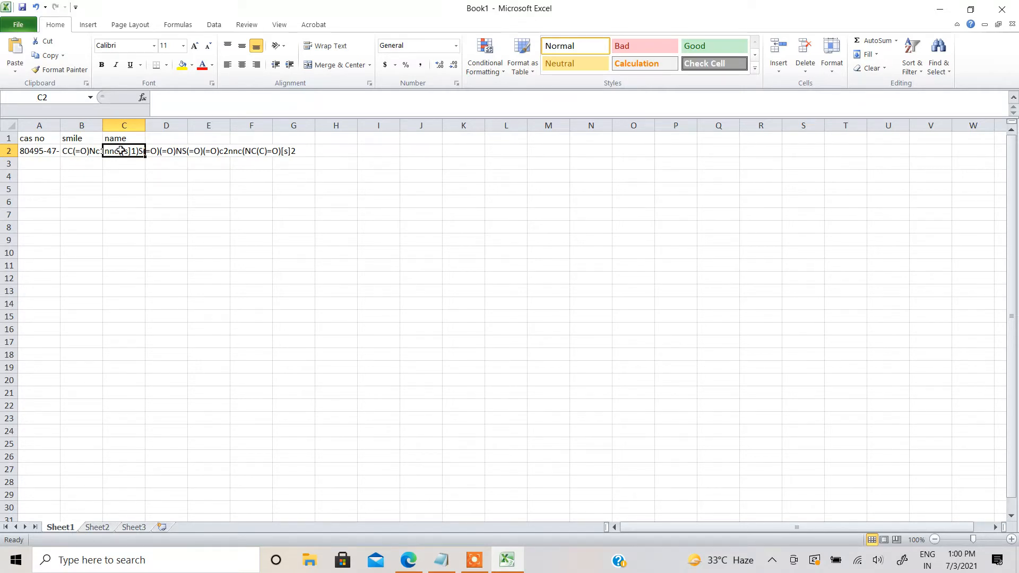
key(ctrl+v)
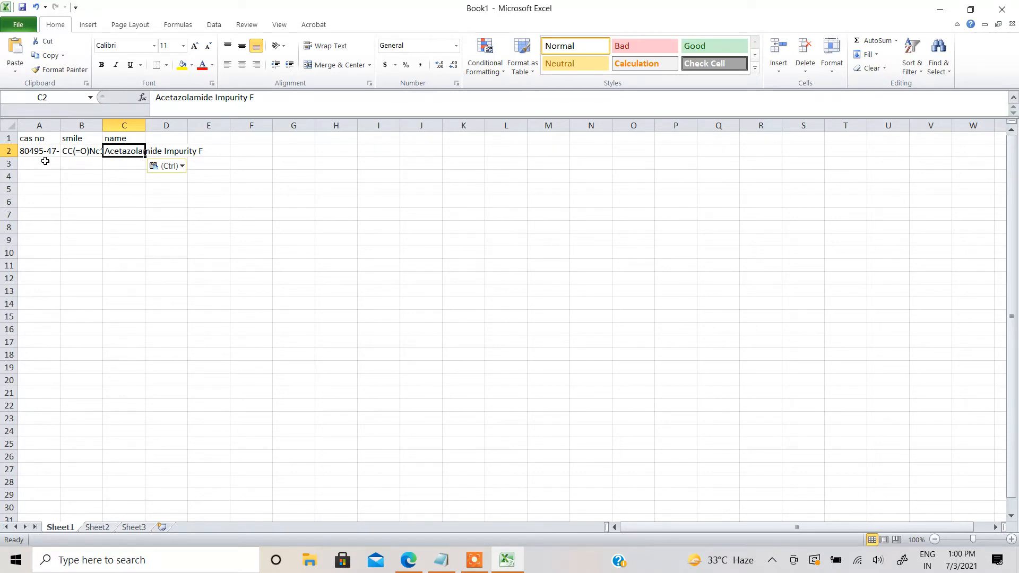
Copy the second line's CAS number, 827026-60-8, from the Notepad file into cell A3 in Excel
click(443, 567)
drag(370, 161, 311, 167)
key(ctrl+c)
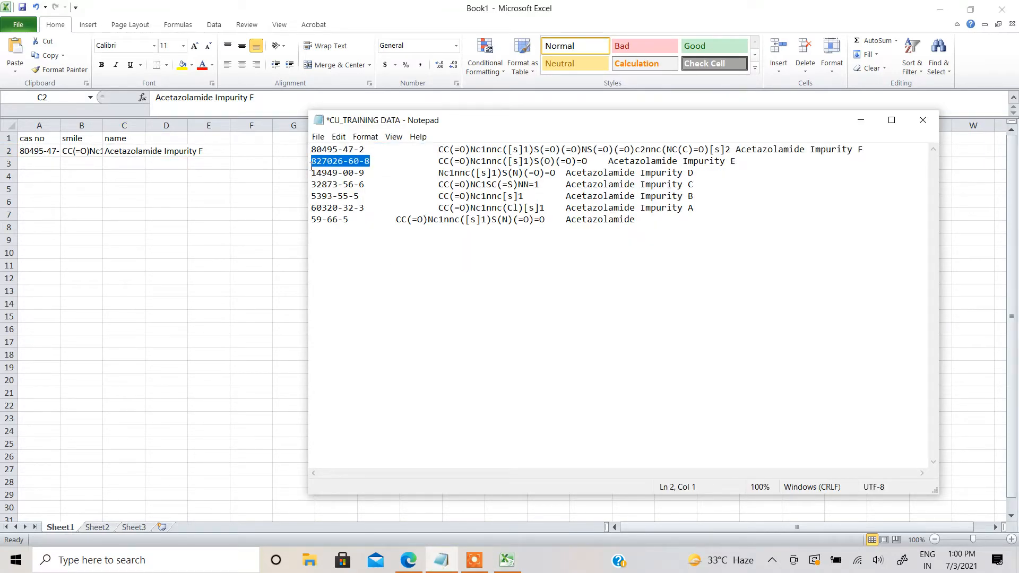
click(31, 159)
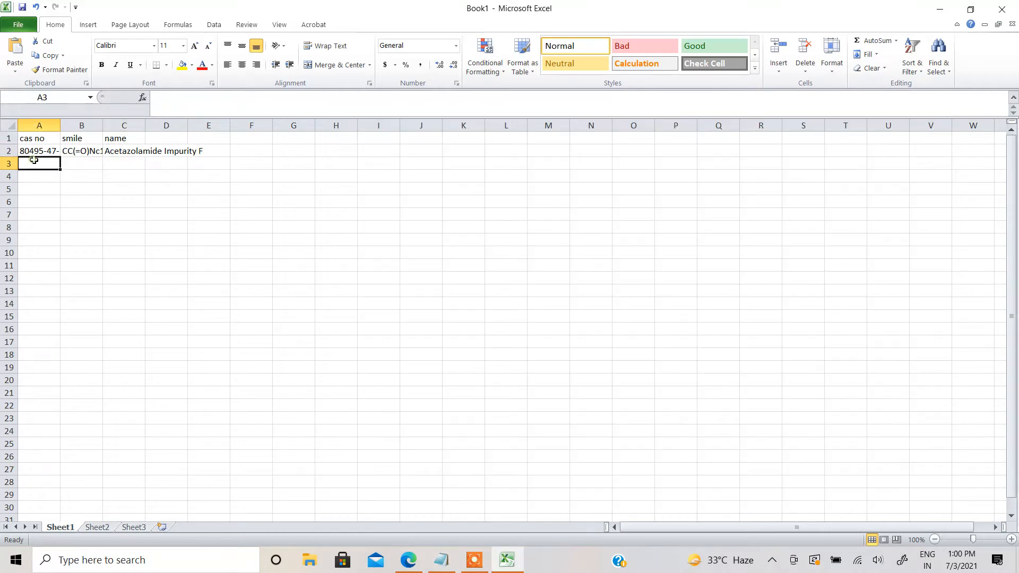
key(ctrl+v)
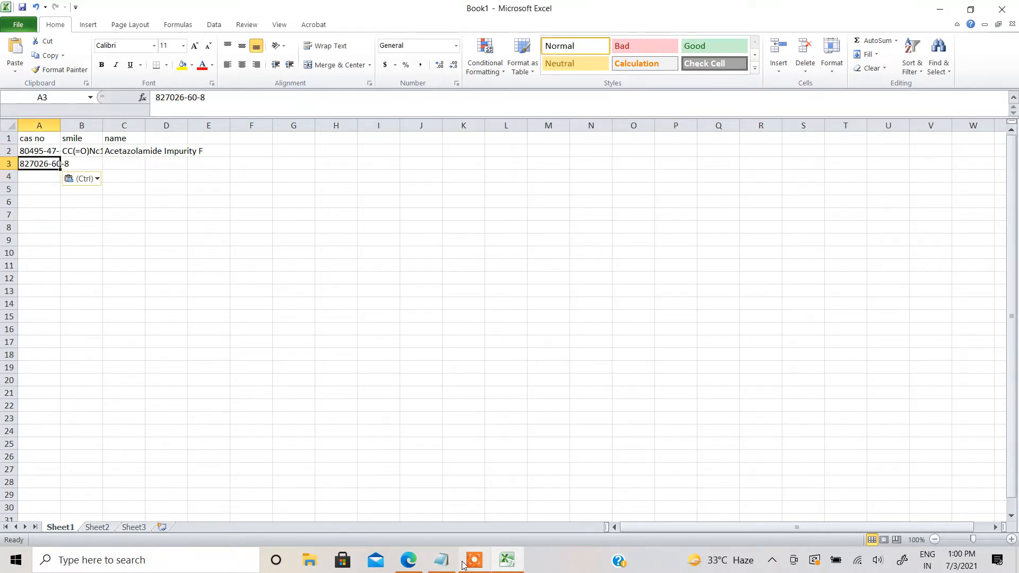
Copy the second line's SMILES string, CC(=O)Nc1nnc([s]1)S(O)(=O)=O, from the Notepad file into cell B3 in Excel
click(442, 560)
click(443, 161)
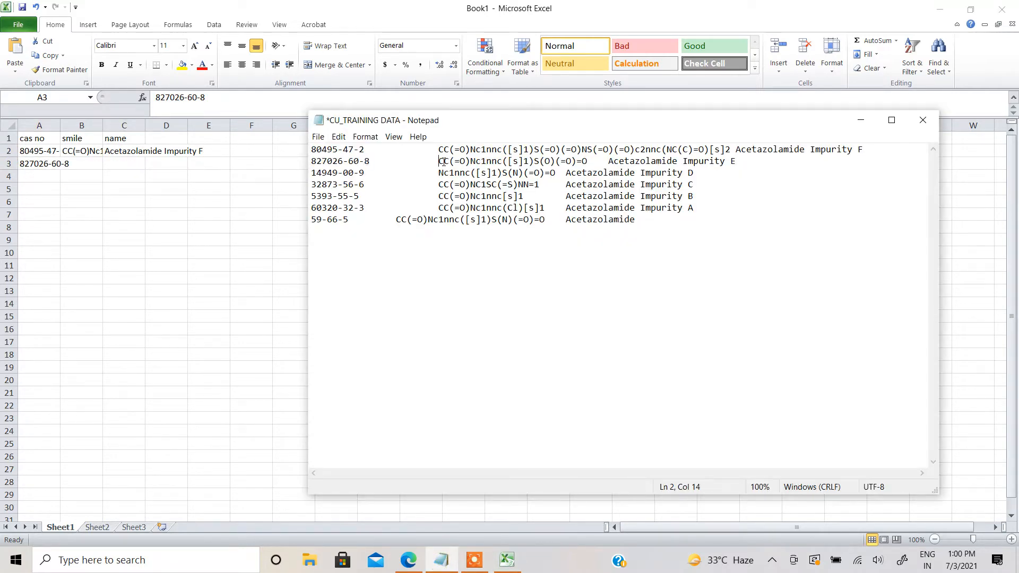
drag(443, 162, 588, 160)
key(ctrl+c)
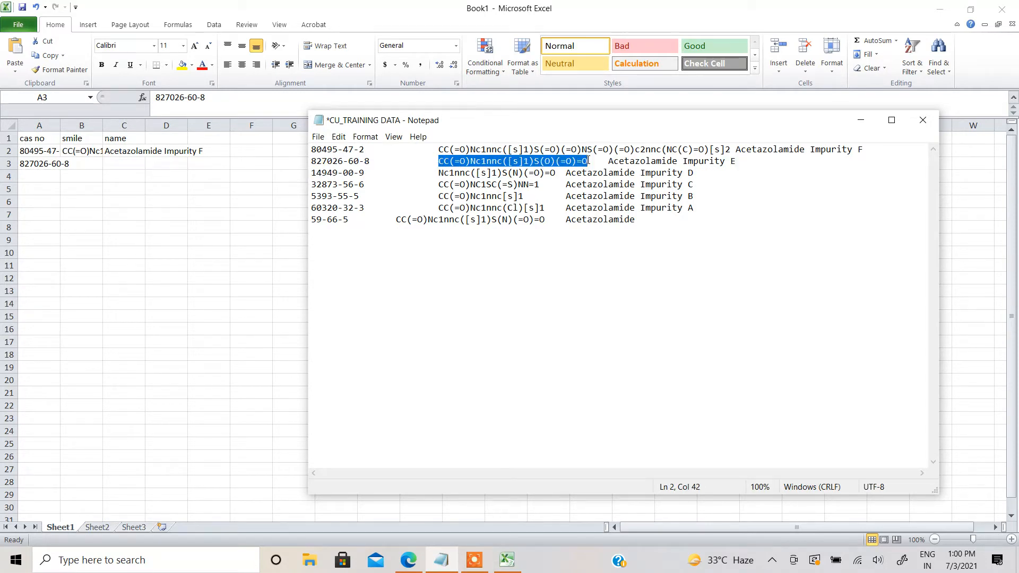
click(86, 166)
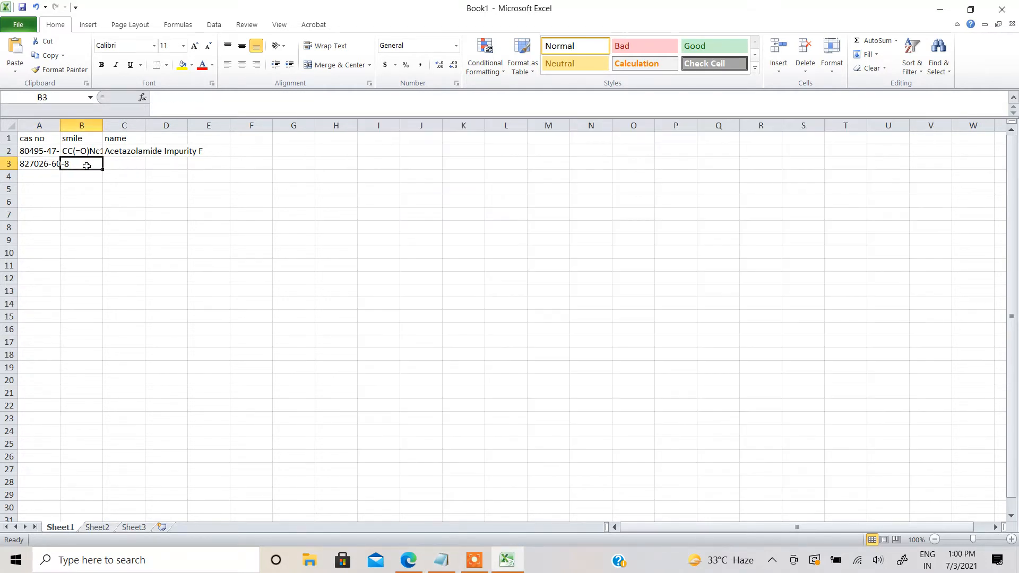
key(ctrl+v)
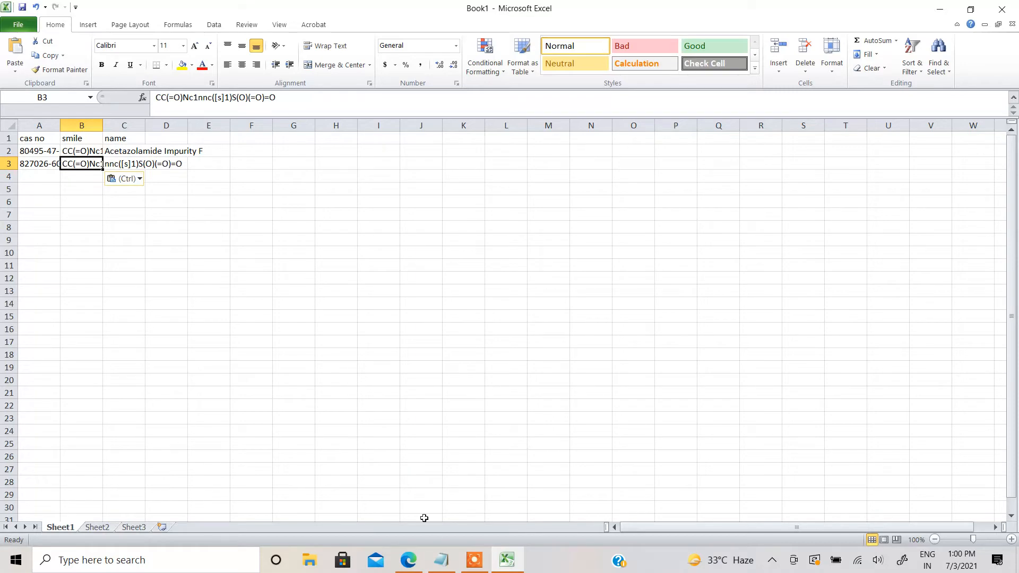
Copy the name "Acetazolamide Impurity E" from the Notepad file into cell C3 in Excel
click(442, 560)
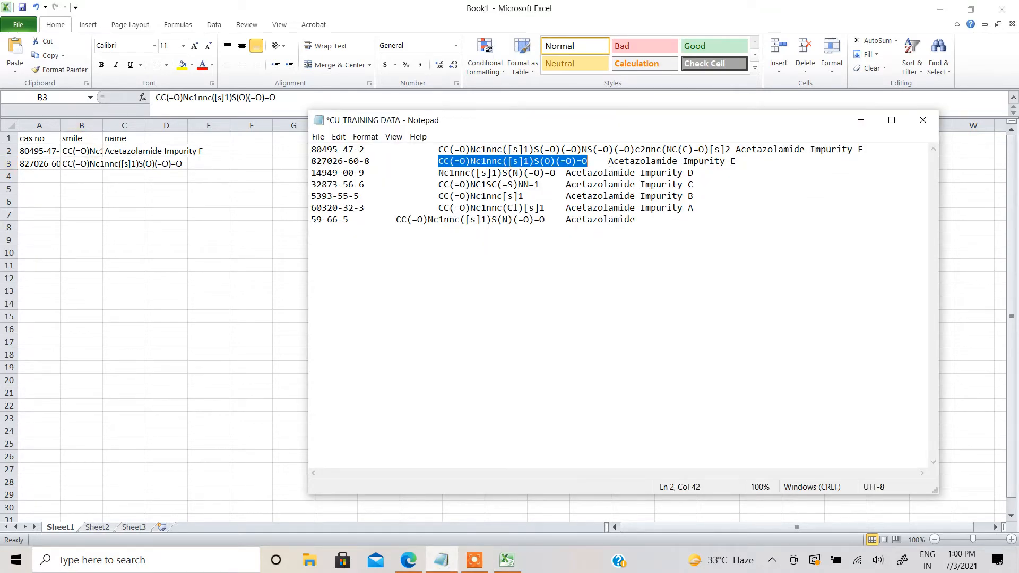
drag(609, 161, 737, 161)
key(ctrl+c)
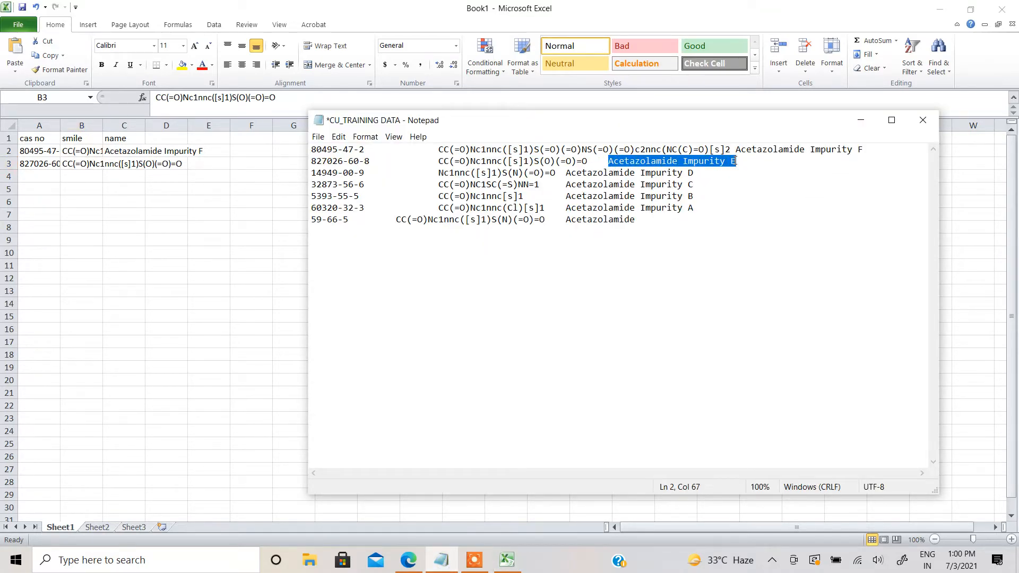
click(83, 165)
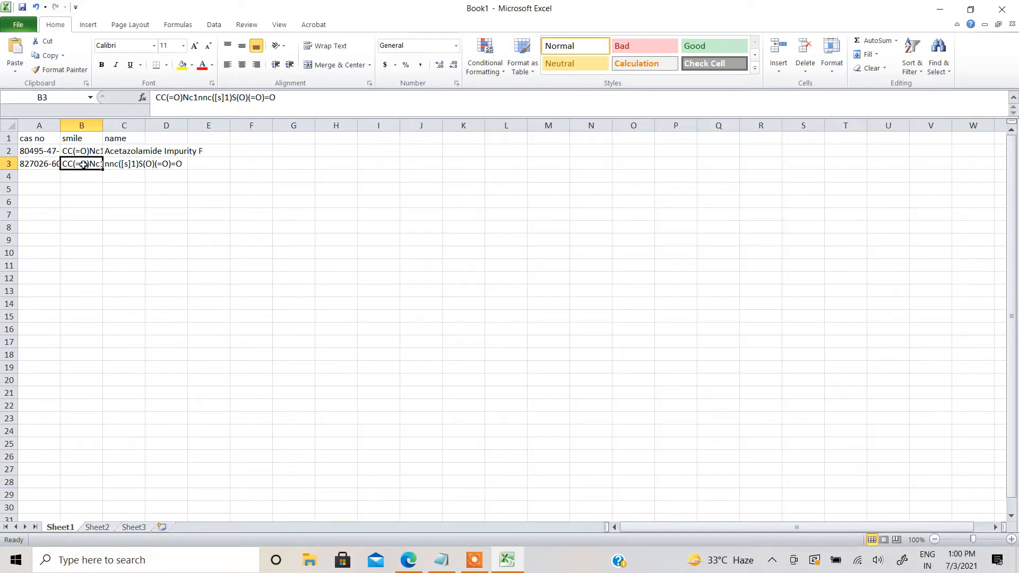
key(Tab)
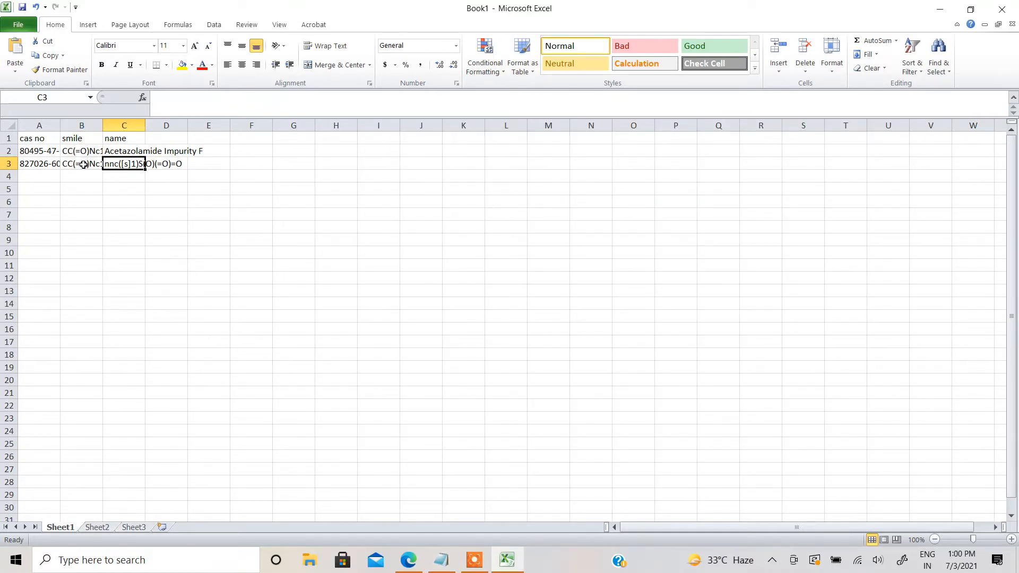
key(ctrl+v)
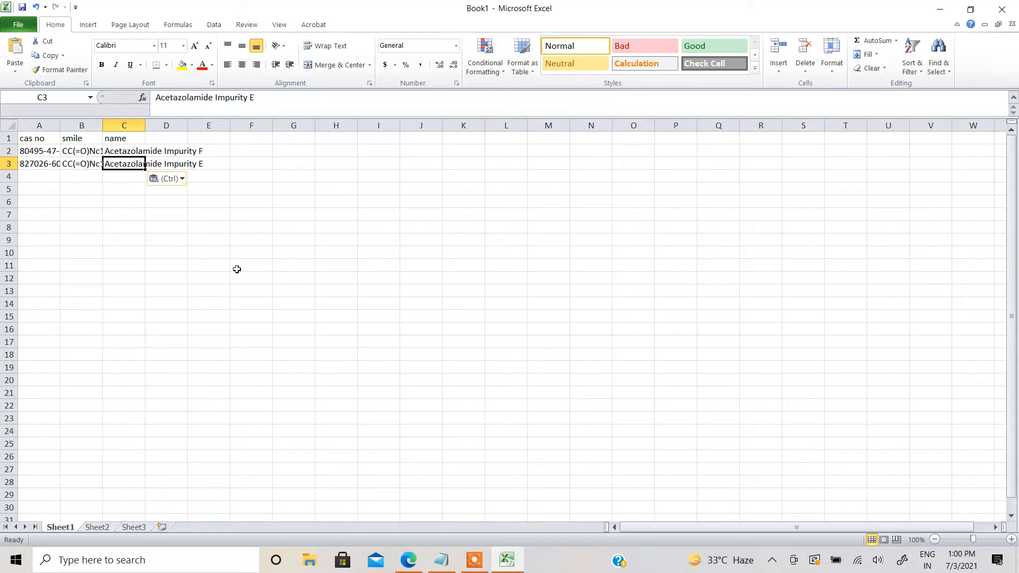
Copy the third line's CAS number, 14949-00-9, from the Notepad file into cell A4 in Excel
click(450, 565)
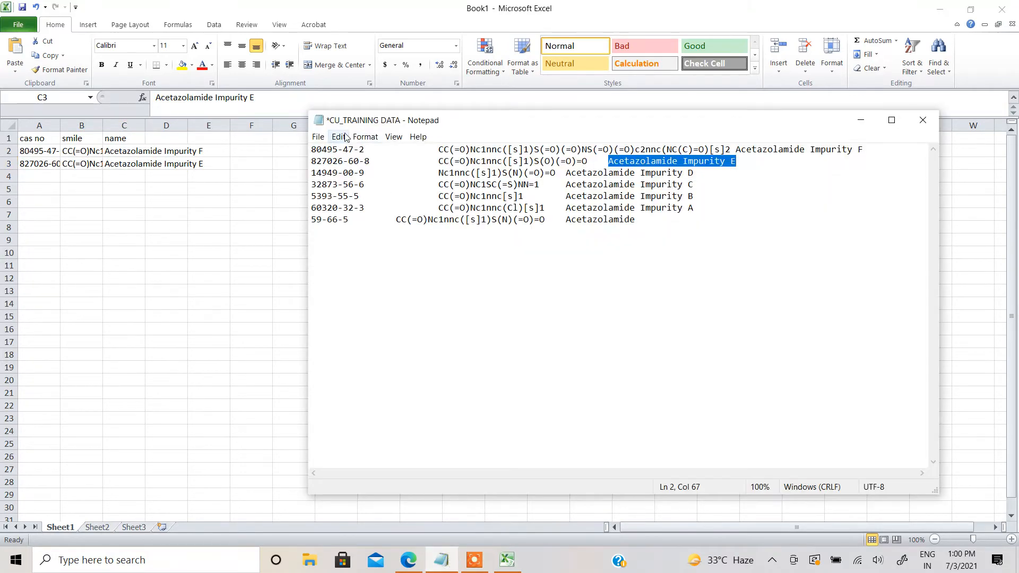
drag(365, 173, 313, 174)
key(ctrl+c)
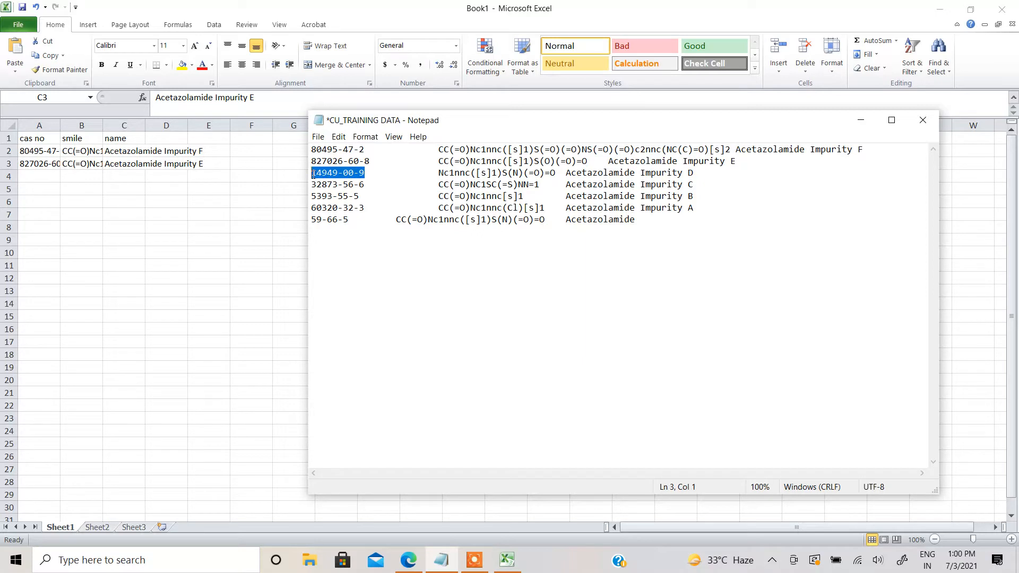
key(alt+Tab)
click(48, 177)
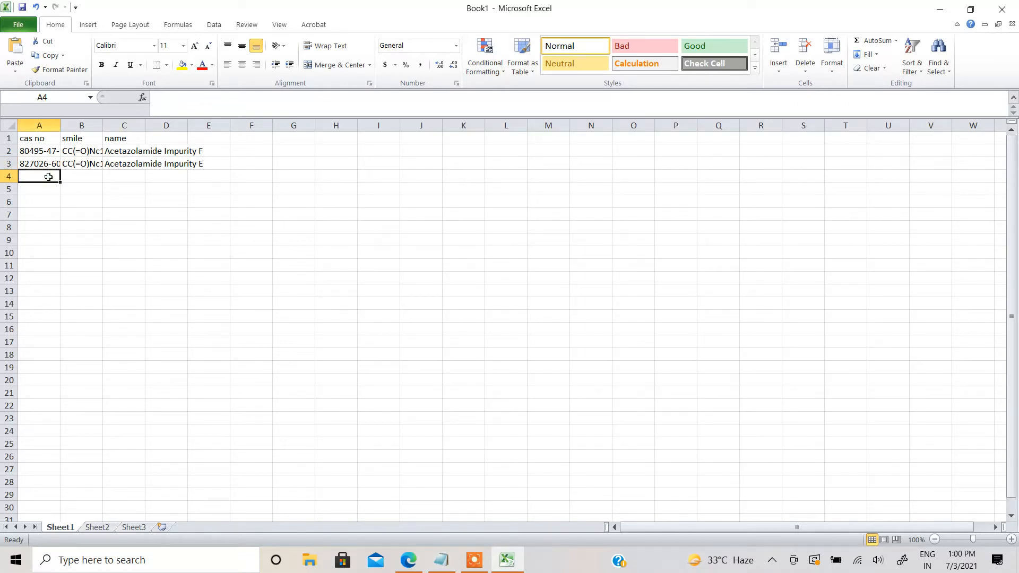
key(ctrl+v)
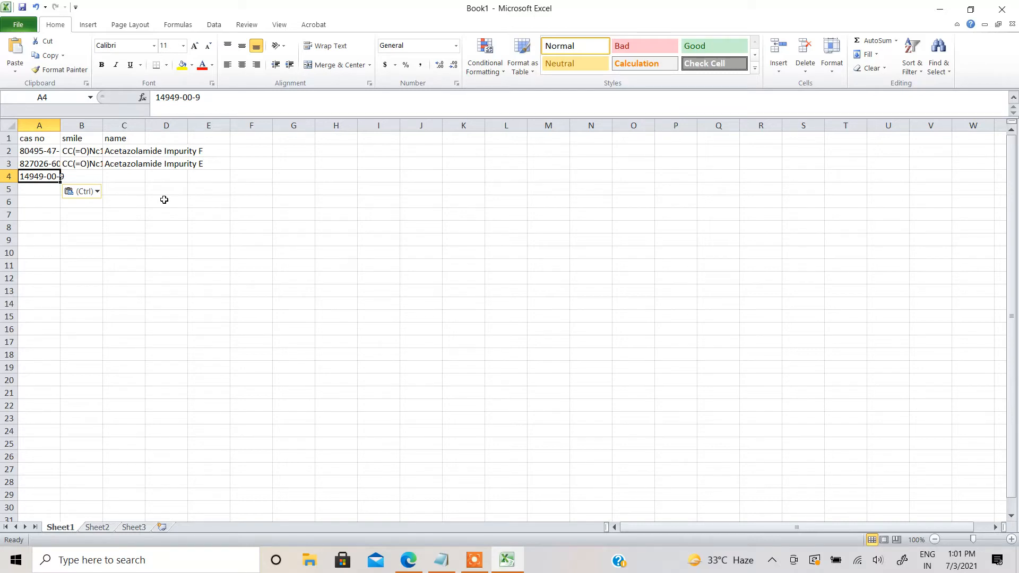
Copy the third line's SMILES string, Nc1nnc([s]1)S(N)(=O)=O, from the Notepad file into cell B4 in Excel
key(Tab)
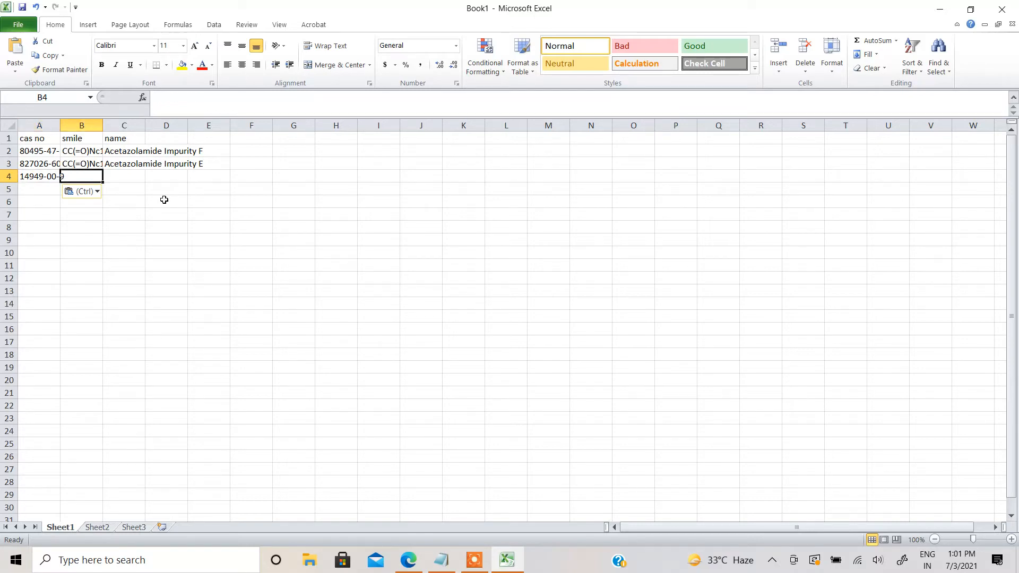
click(446, 561)
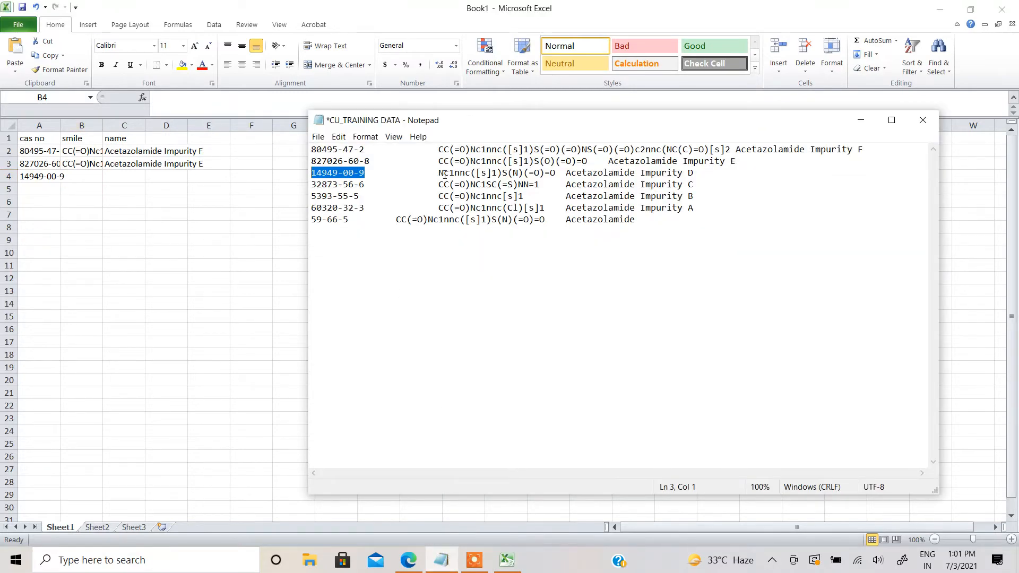
drag(438, 173, 559, 174)
key(ctrl+c)
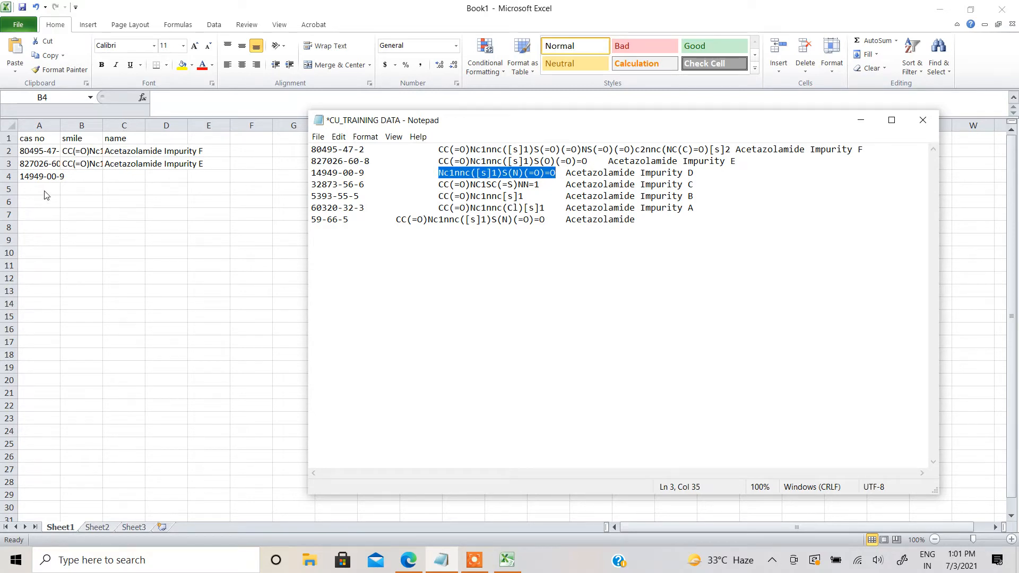
key(alt+Tab)
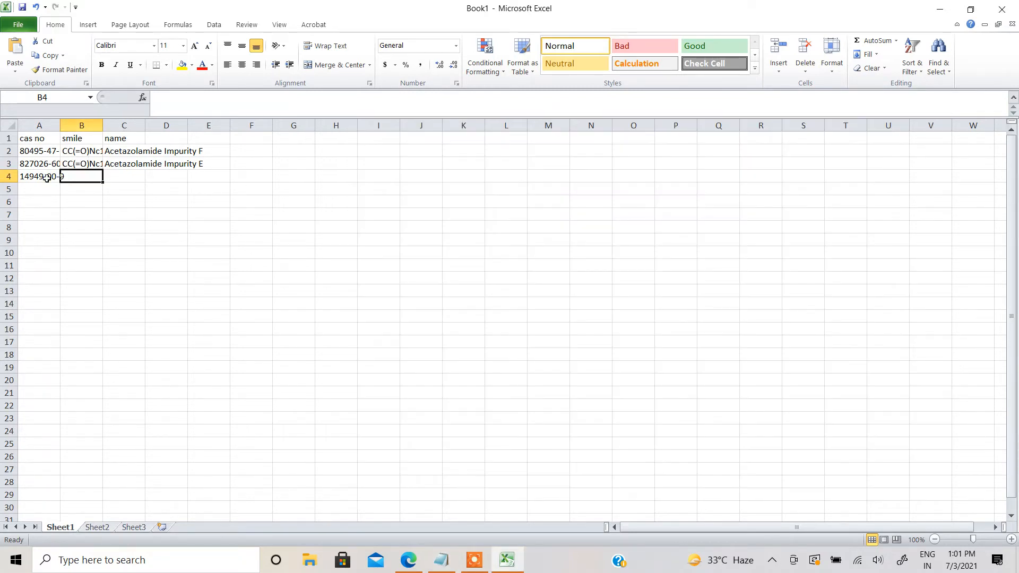
key(ctrl+v)
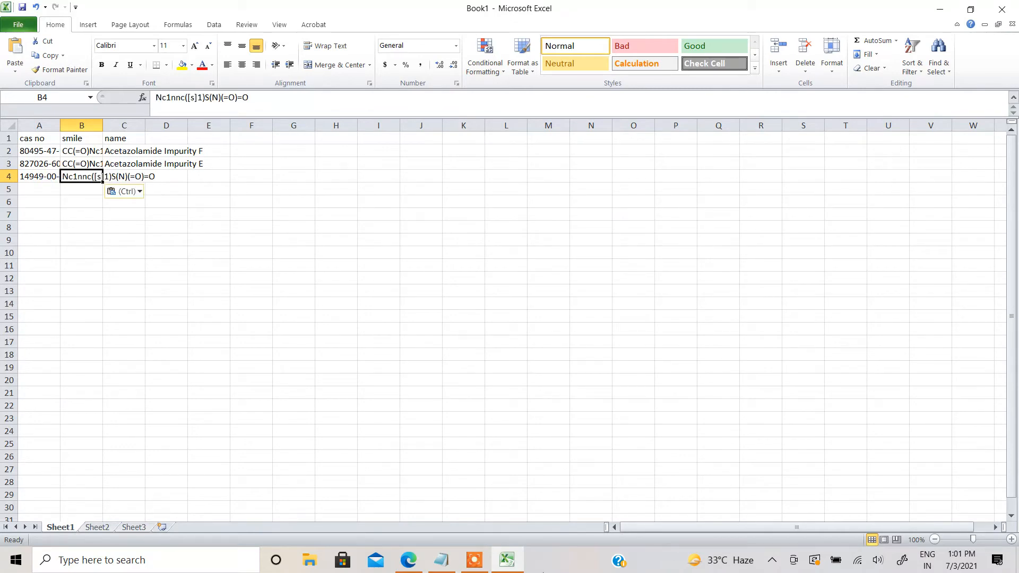
Copy the name "Acetazolamide Impurity D" from the Notepad file into cell C4 in Excel
click(441, 563)
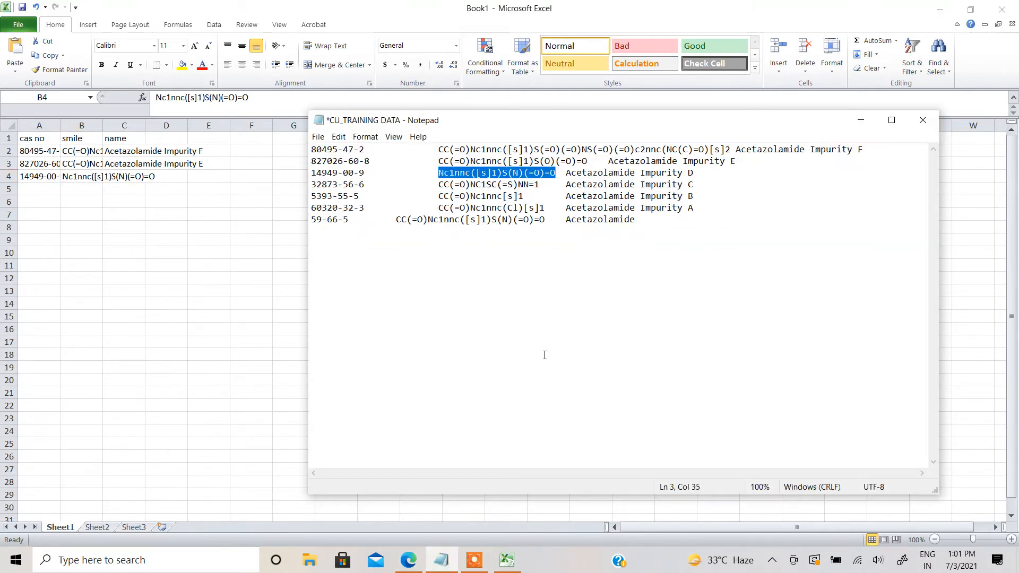
drag(567, 175, 693, 177)
key(ctrl+c)
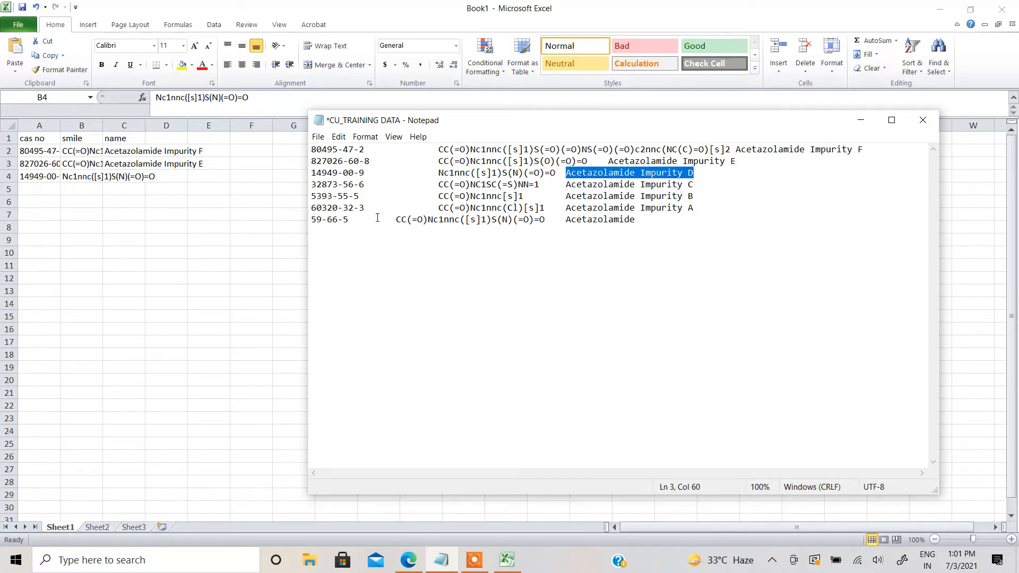
click(73, 177)
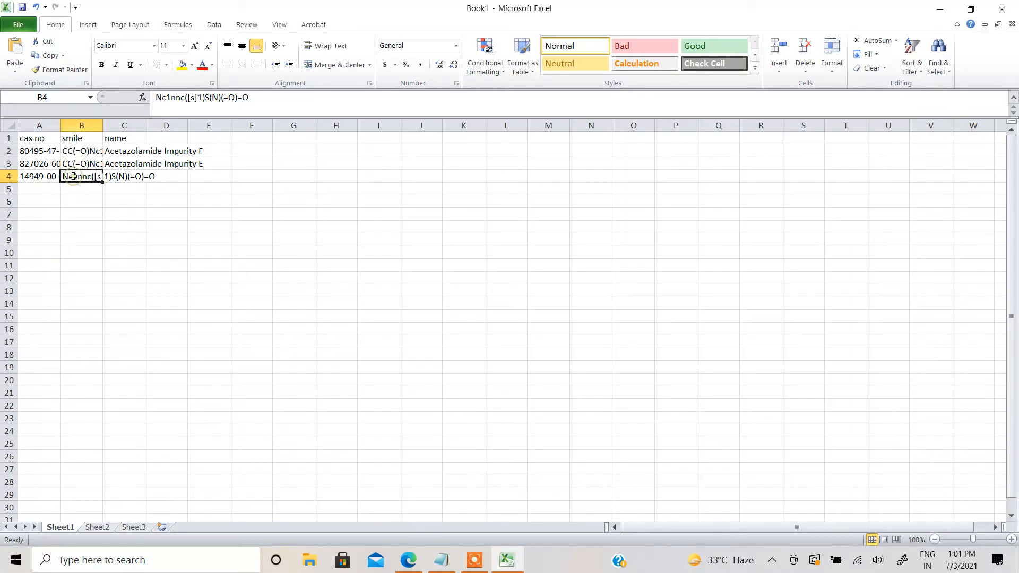
key(Tab)
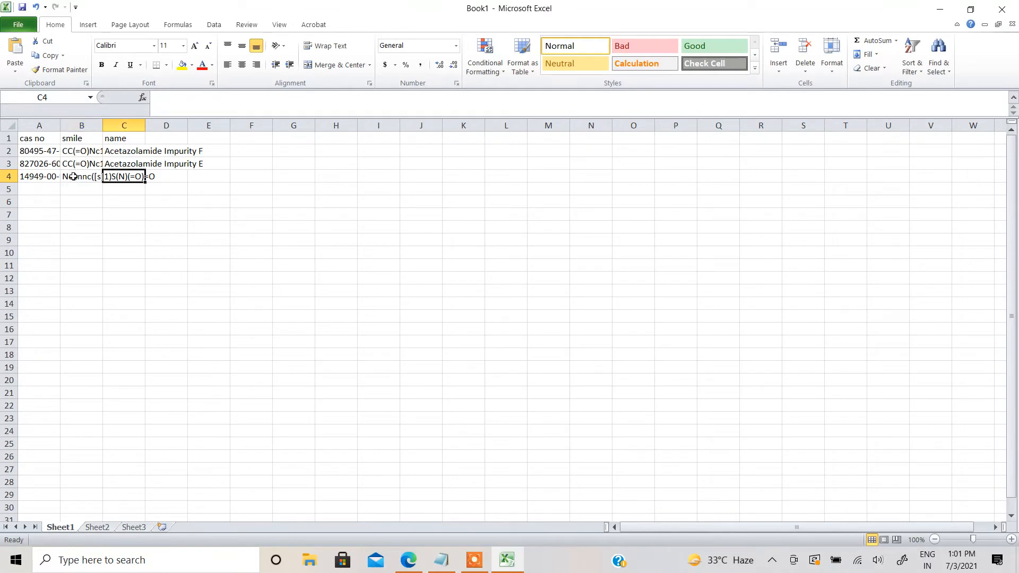
key(ctrl+v)
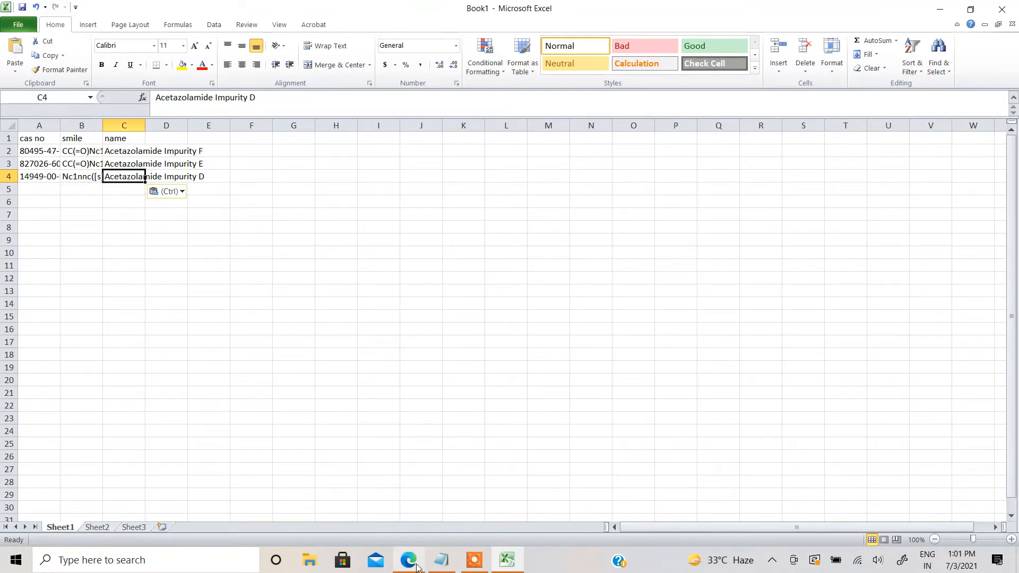
Copy the fourth line's CAS number, 32873-56-6, from the Notepad file into cell A5 in Excel
click(441, 560)
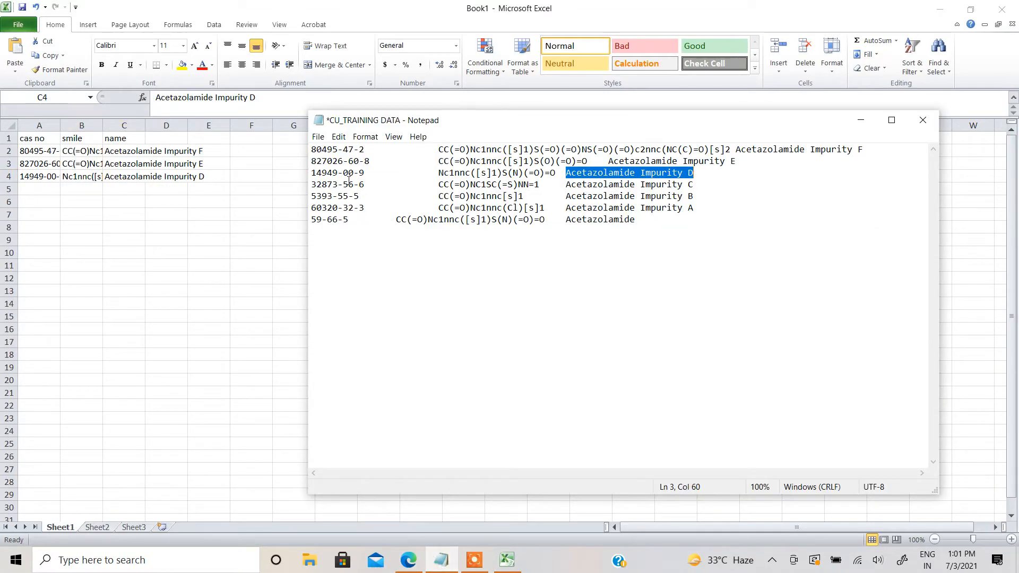
drag(312, 184, 364, 179)
key(ctrl+c)
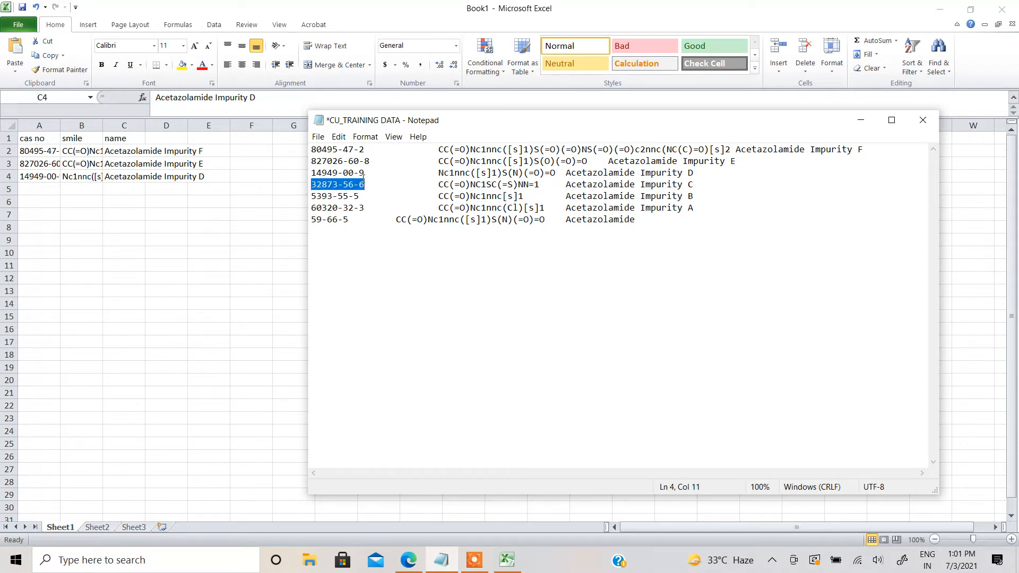
click(43, 189)
key(ctrl+v)
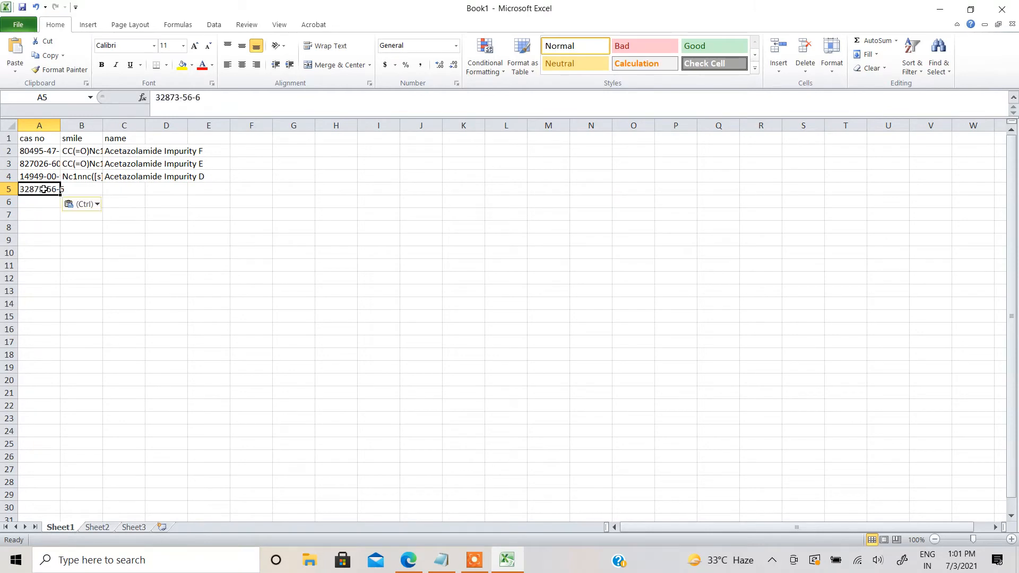
Copy the fourth line's SMILES string, CC(=O)NC1SC(=S)NN=1, from the Notepad file into cell B5 in Excel
click(437, 568)
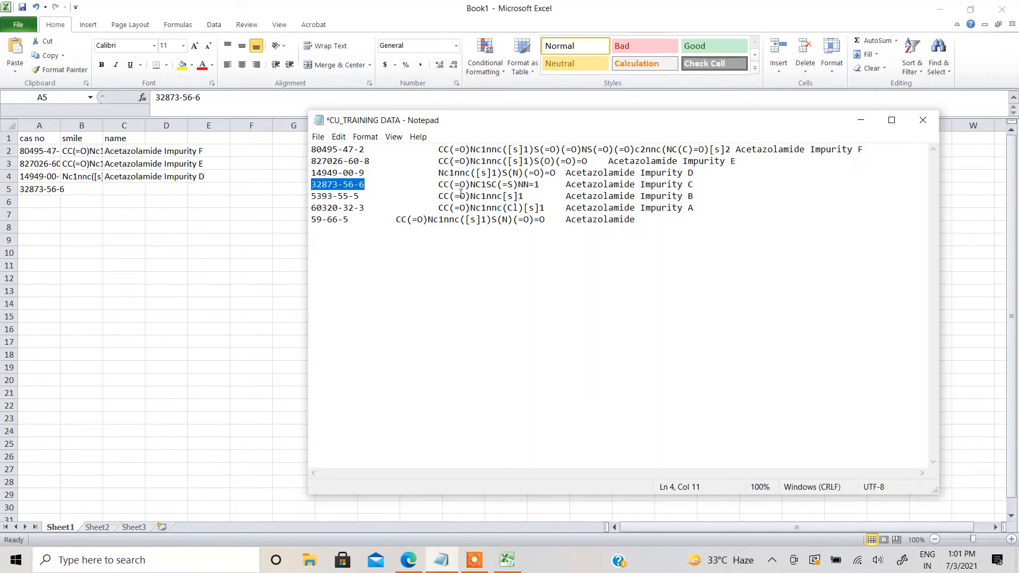
drag(440, 186, 543, 184)
key(ctrl+c)
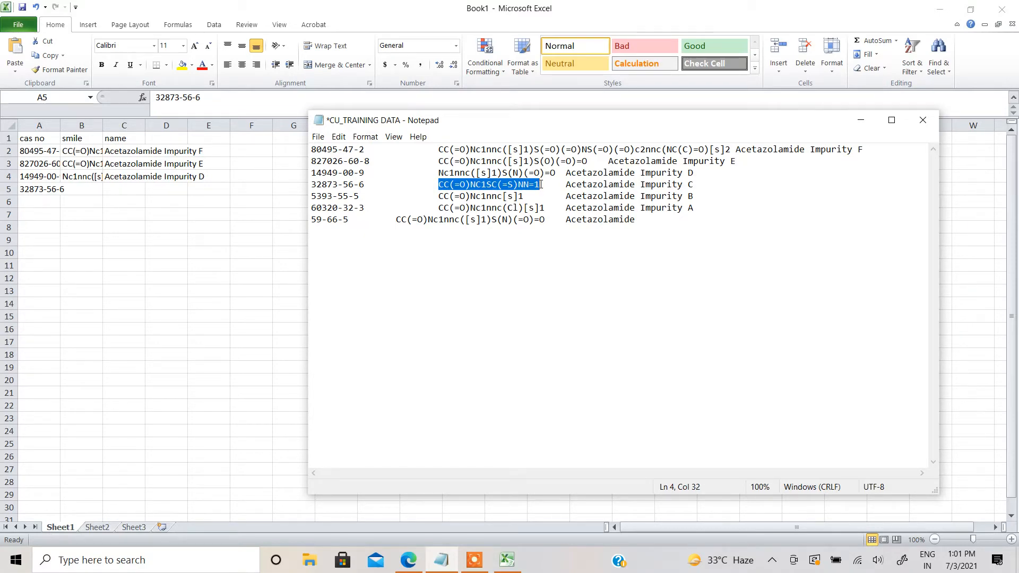
click(77, 189)
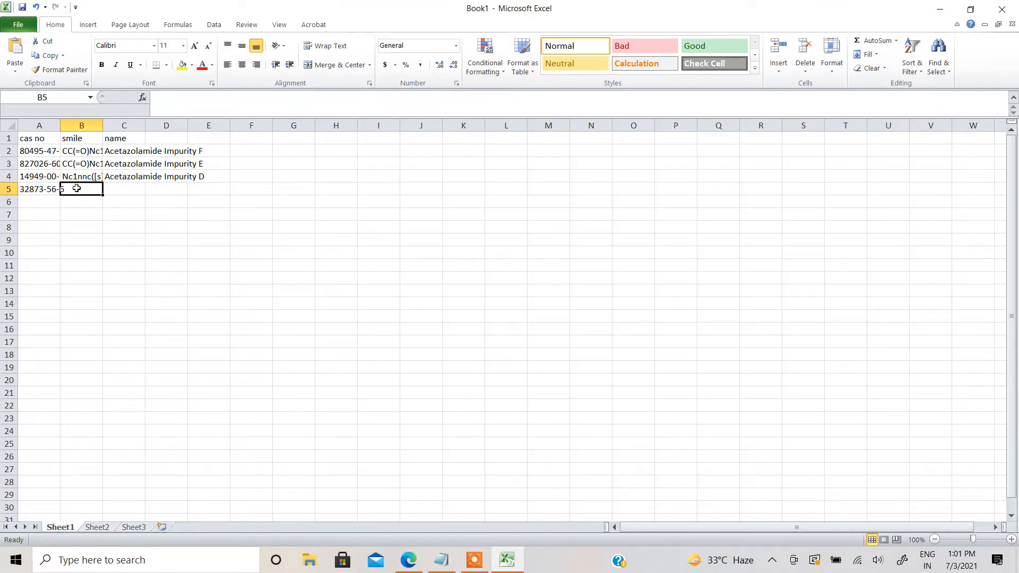
key(ctrl+v)
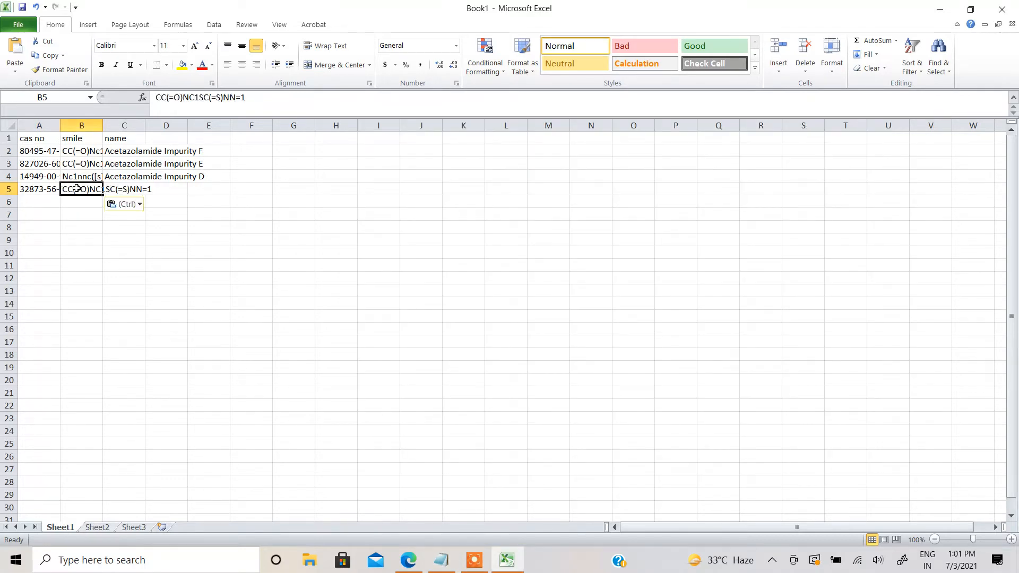
Copy the name "Acetazolamide Impurity C" from the Notepad file into cell C5 in Excel
click(443, 559)
drag(566, 183, 694, 184)
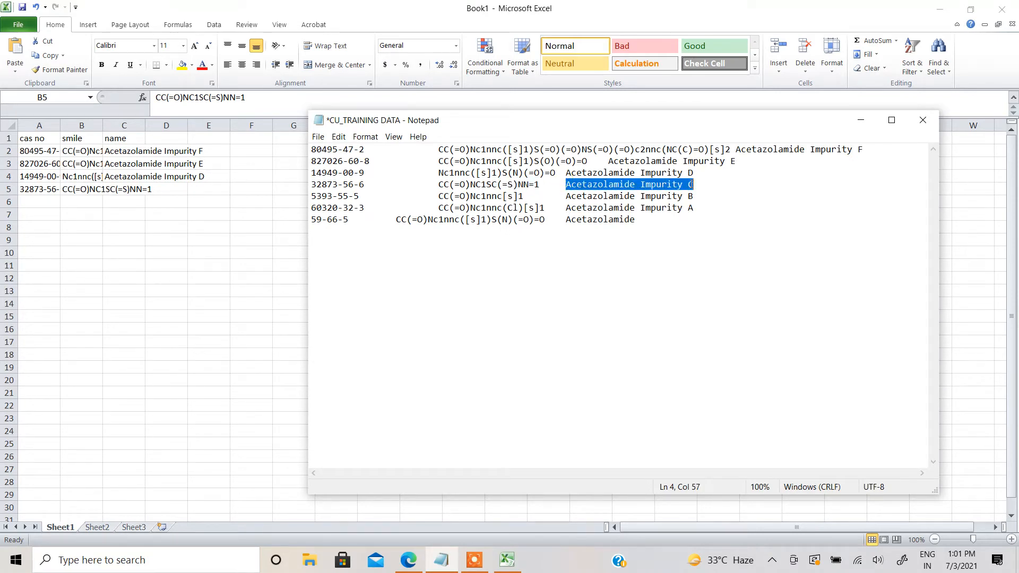
click(94, 191)
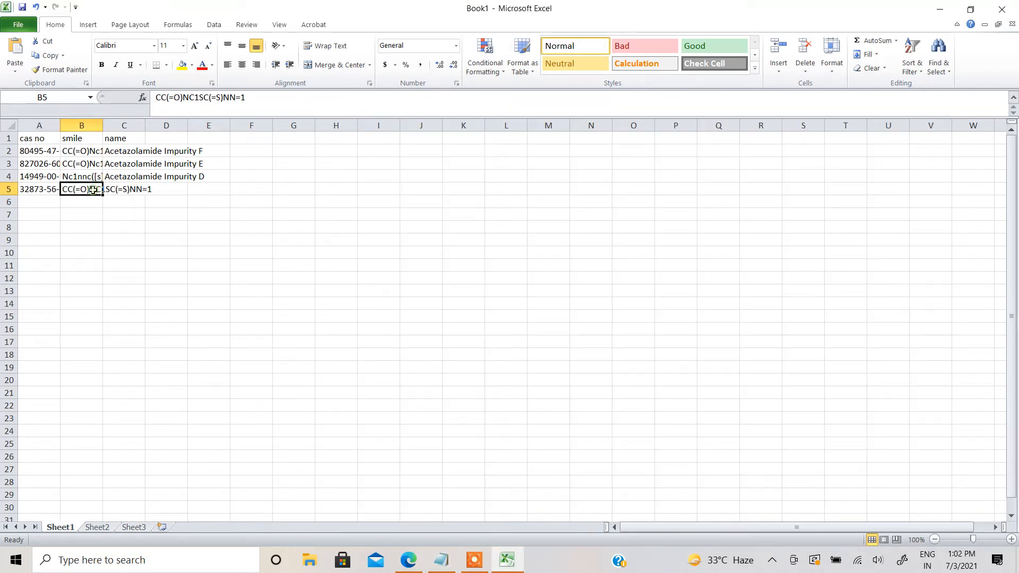
key(Right)
text(Acetazolamide Impurity C)
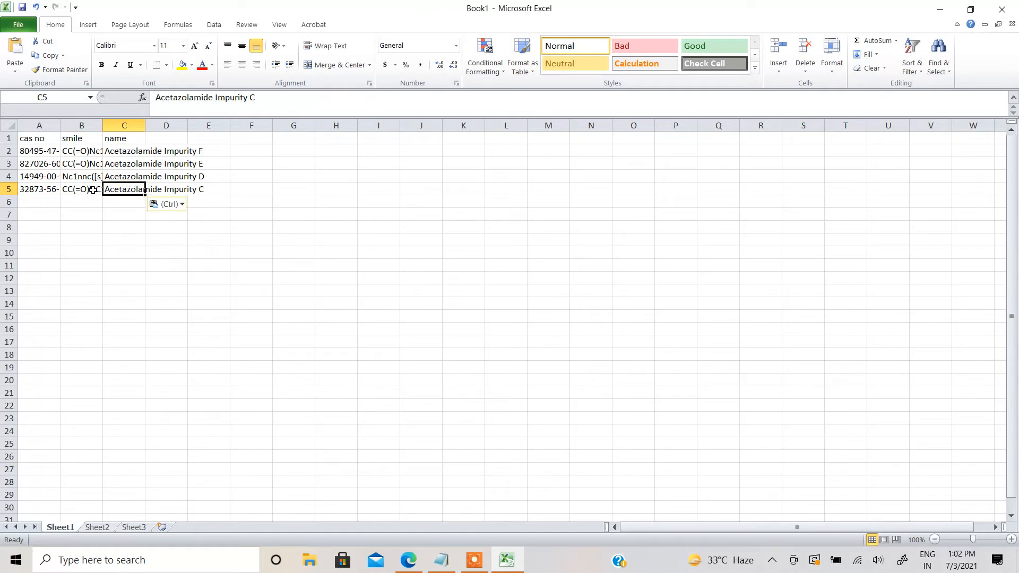
Copy the fifth line's CAS number, 5393-55-5, from the Notepad file into cell A6 in Excel
click(441, 560)
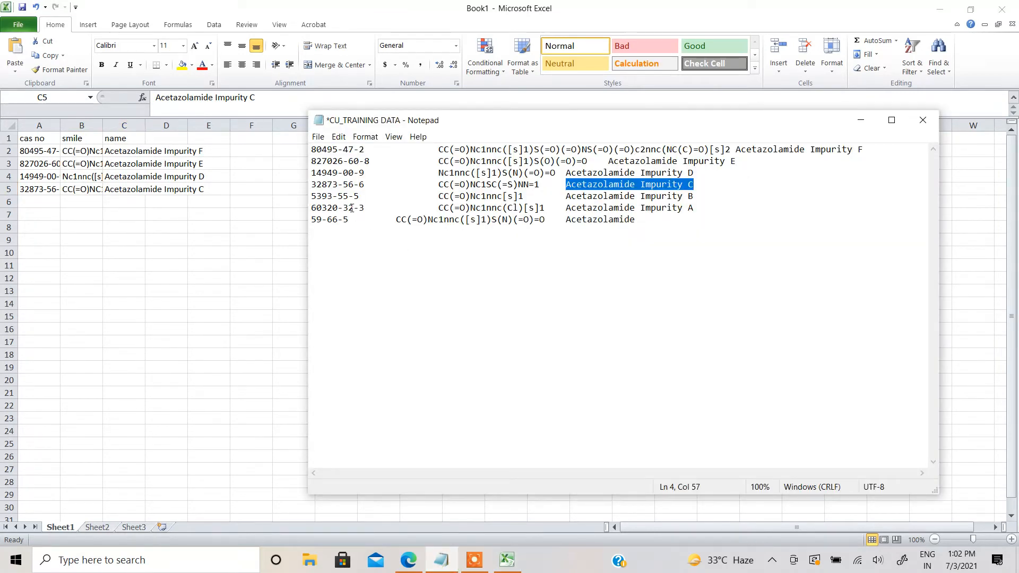
drag(363, 195, 311, 199)
key(ctrl+c)
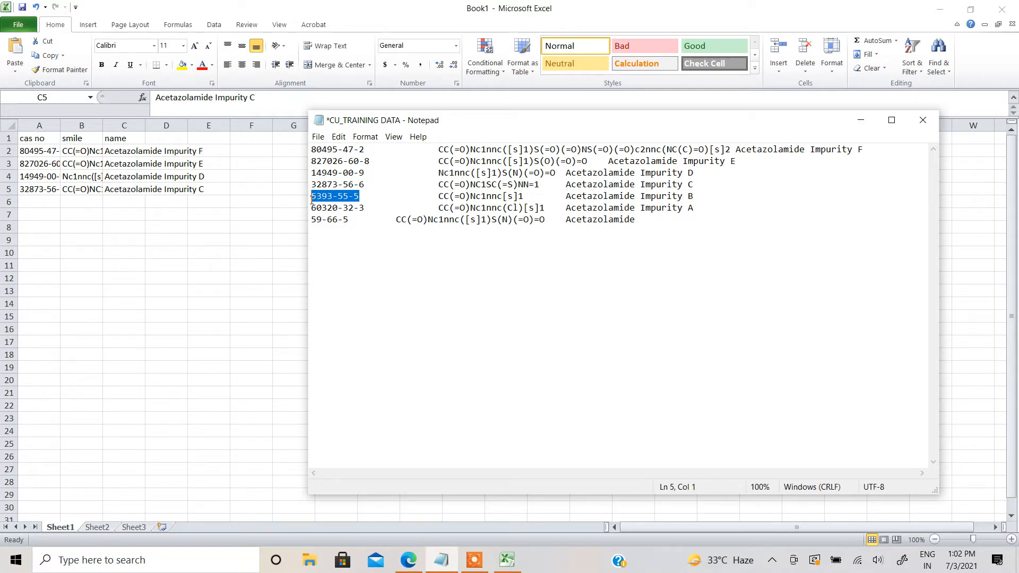
key(alt+Tab)
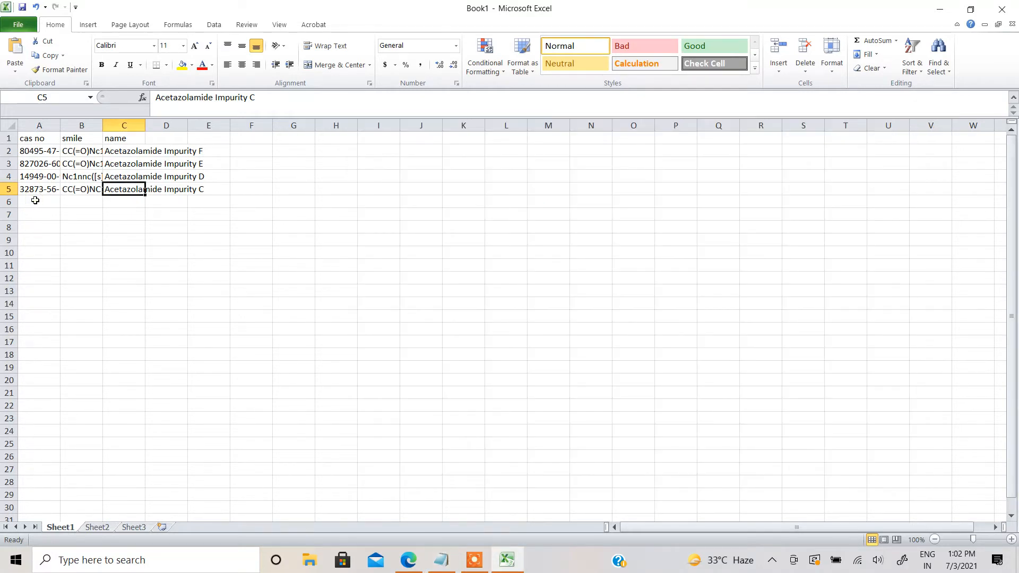
click(35, 200)
key(ctrl+v)
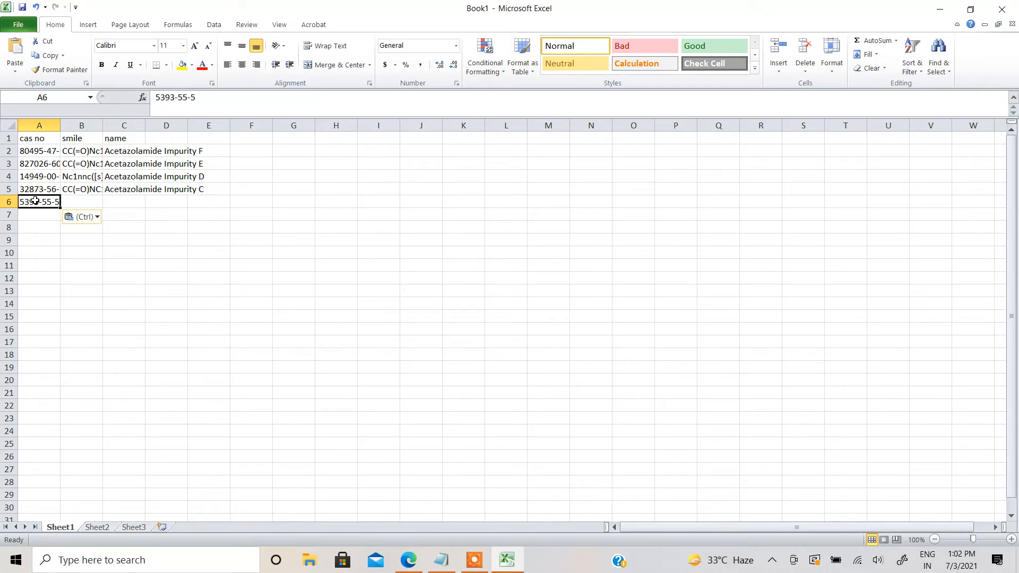
Copy the fifth line's SMILES string, CC(=O)Nc1nnc[s]1, from the Notepad file into cell B6 in Excel
key(Tab)
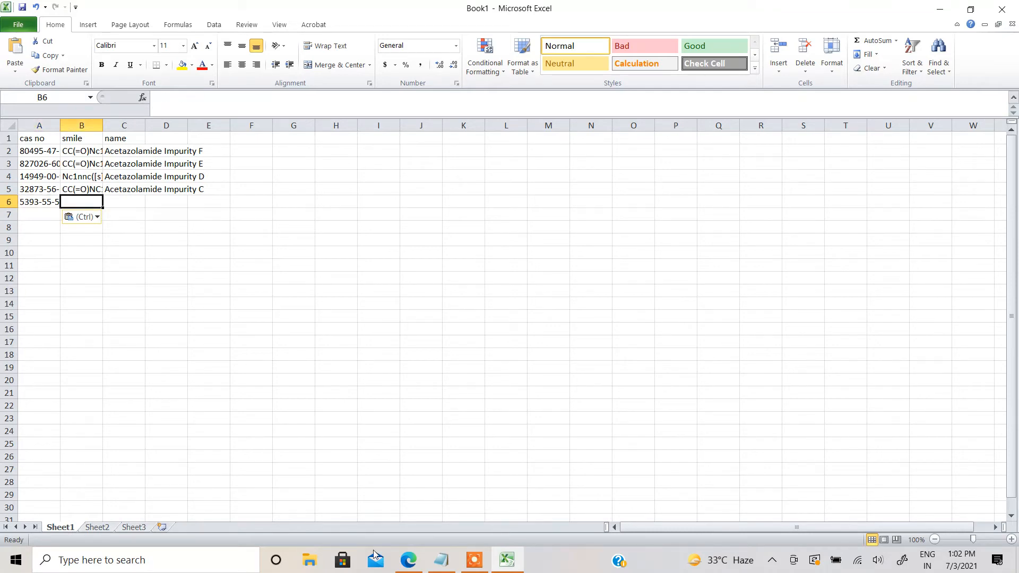
click(428, 563)
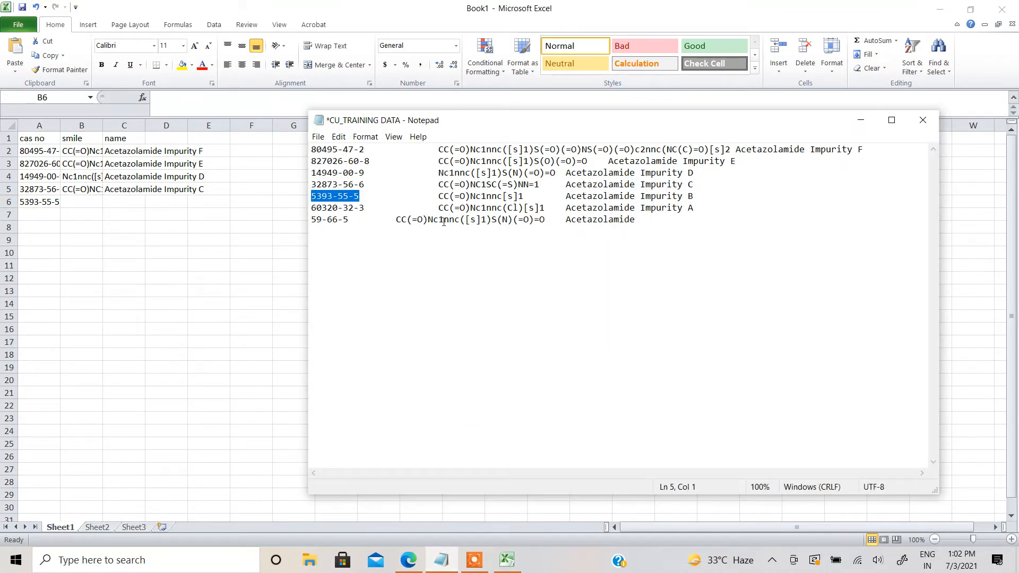
drag(438, 198, 527, 197)
key(ctrl+c)
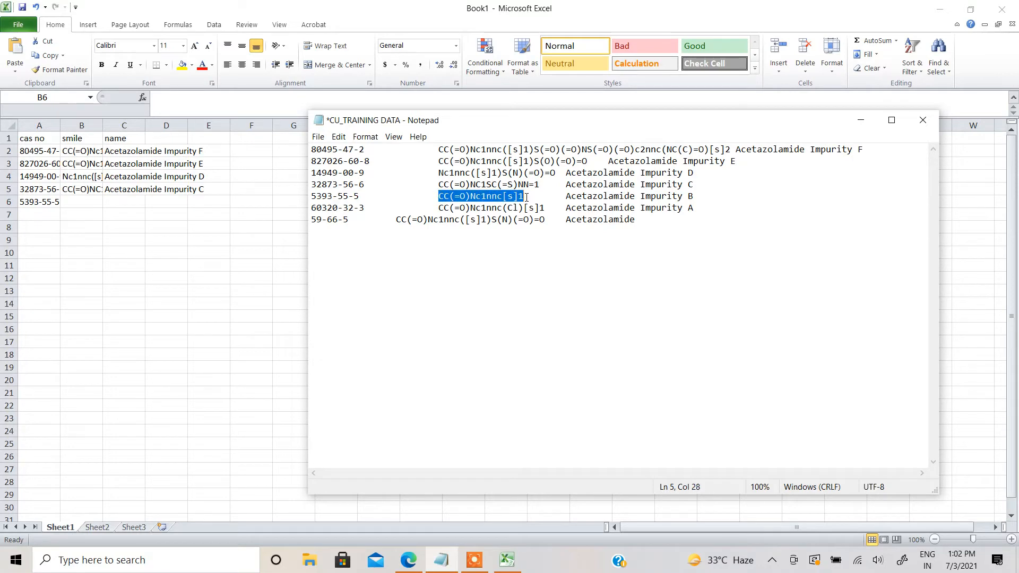
click(68, 203)
key(ctrl+v)
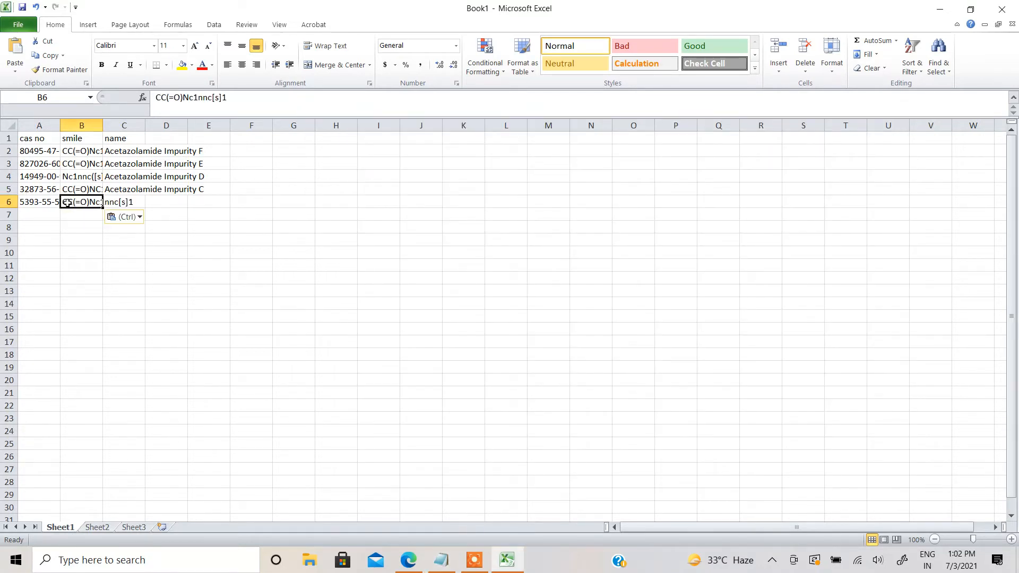
Copy the name "Acetazolamide Impurity B" from the Notepad file into cell C6 in Excel
click(442, 558)
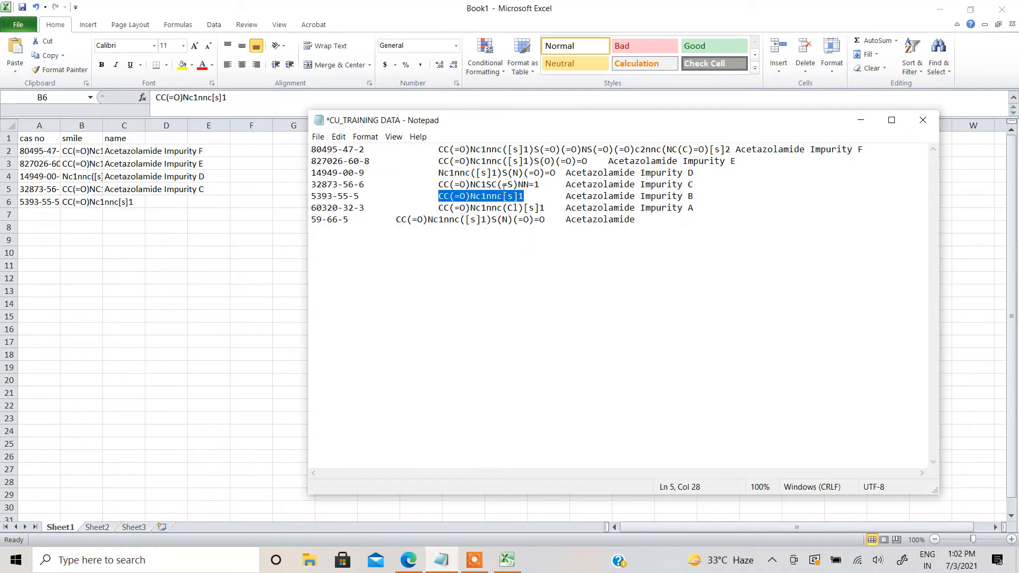
drag(565, 198, 695, 198)
key(ctrl+c)
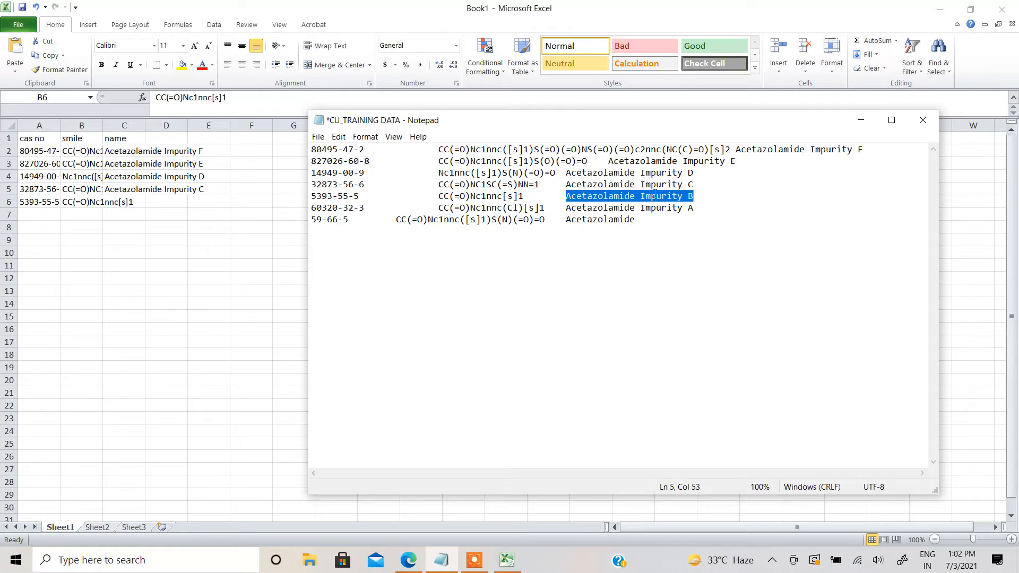
click(80, 200)
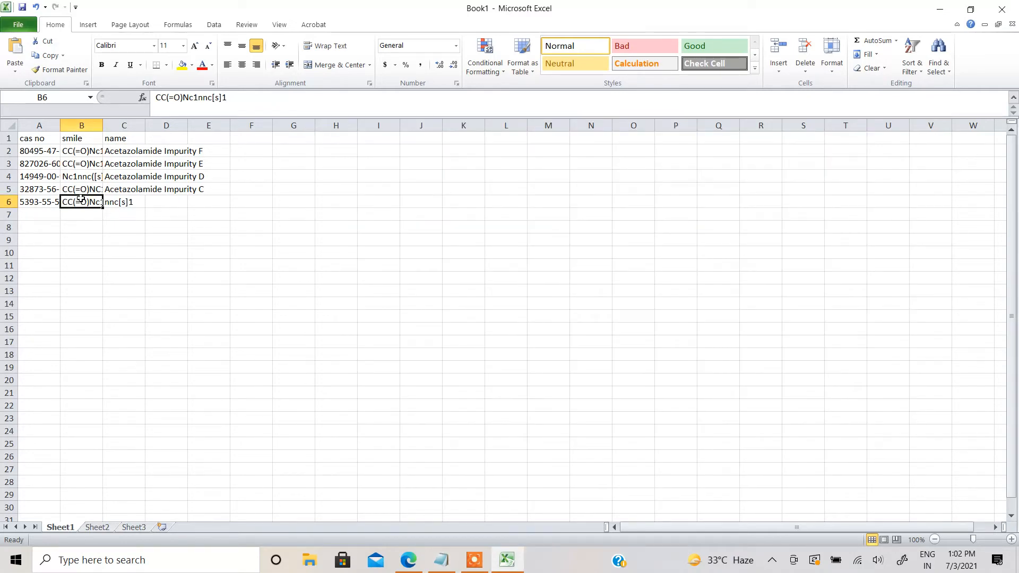
key(Tab)
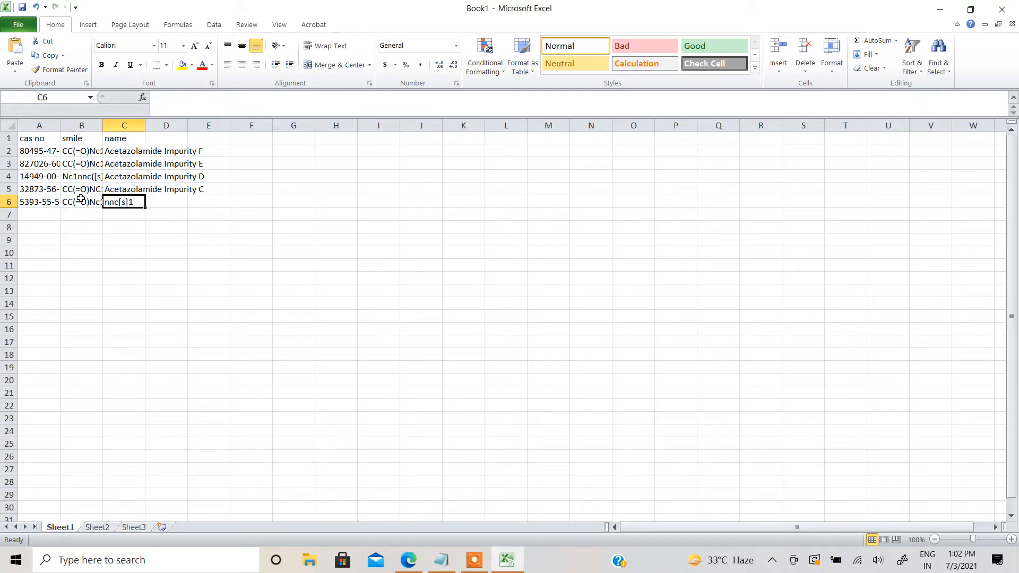
key(ctrl+v)
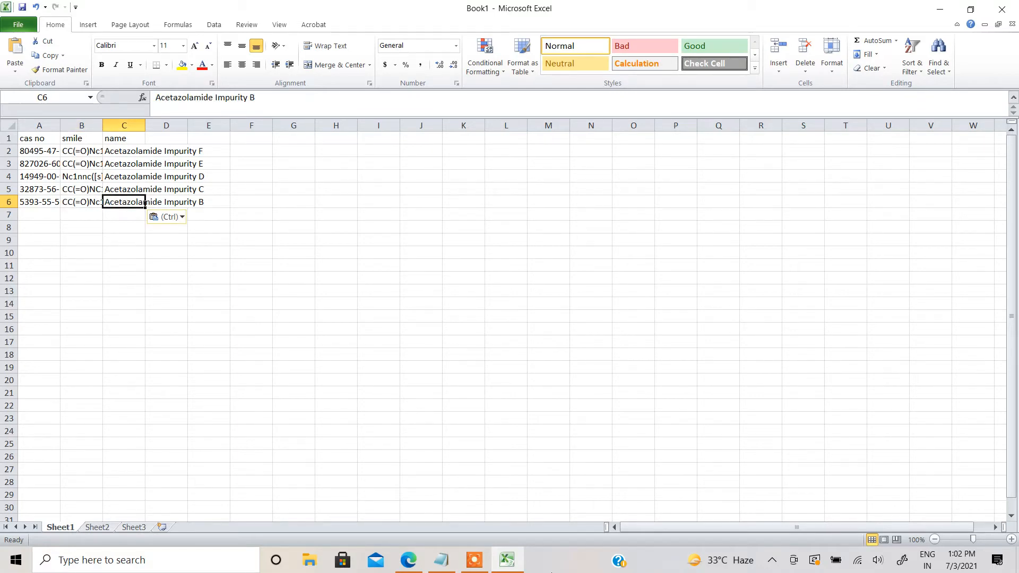
Copy the sixth line's CAS number, 60320-32-3, from the Notepad file into cell A7 in Excel
click(445, 561)
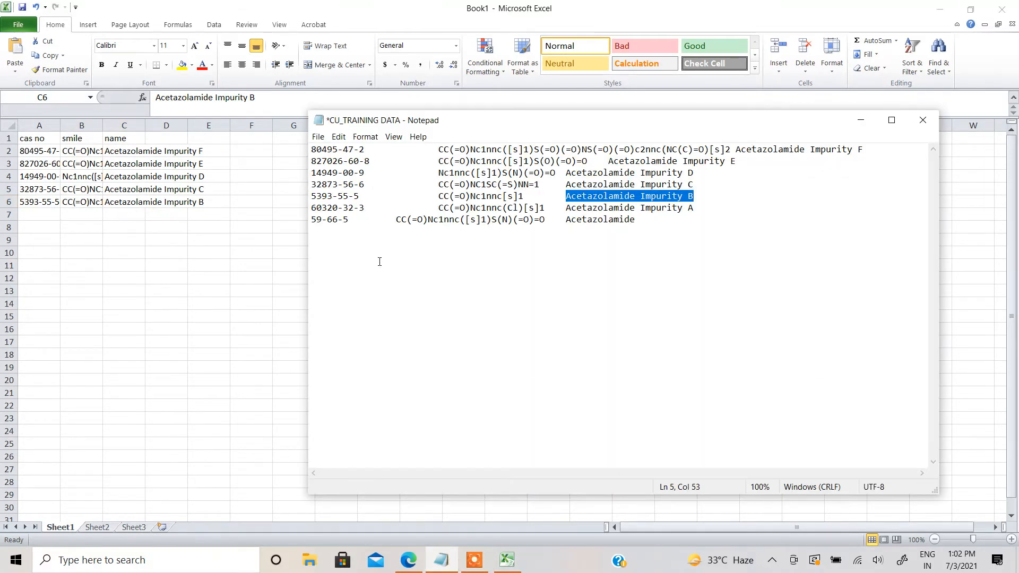
drag(366, 209, 305, 207)
key(ctrl+c)
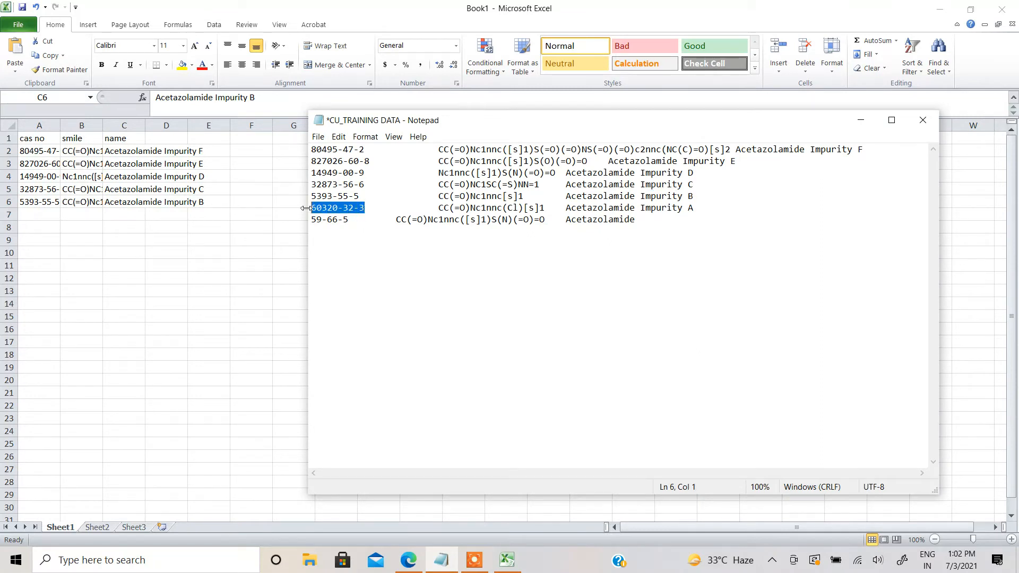
click(49, 214)
click(38, 217)
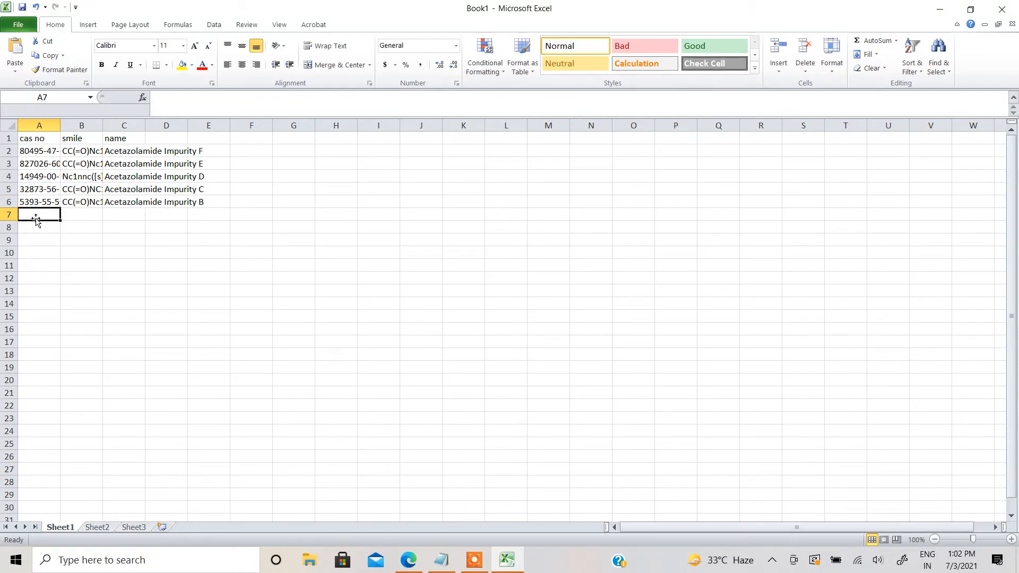
key(ctrl+v)
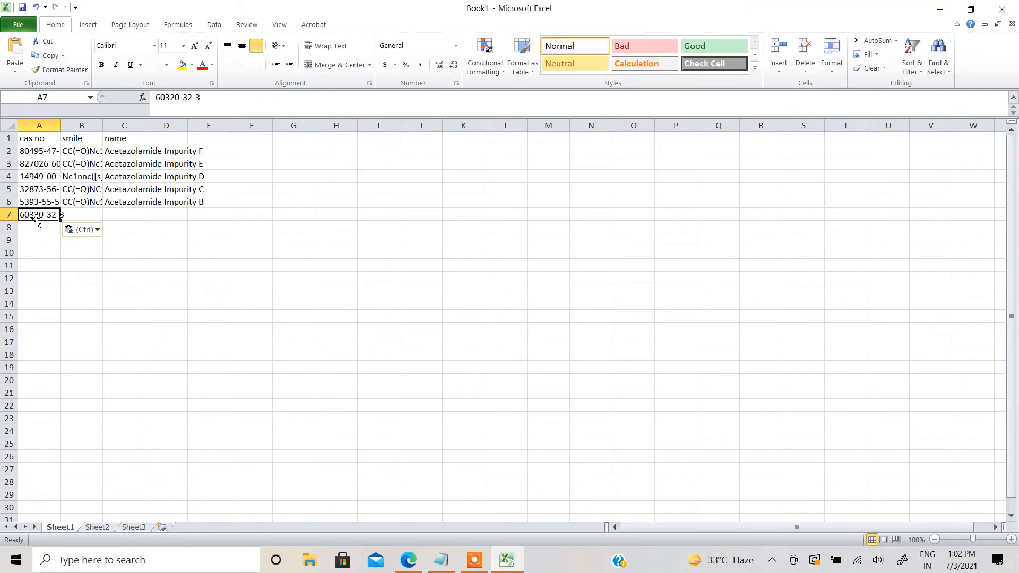
Copy the sixth line's SMILES string, CC(=O)Nc1nnc(Cl)[s]1, from the Notepad file into cell B7 in Excel
click(441, 560)
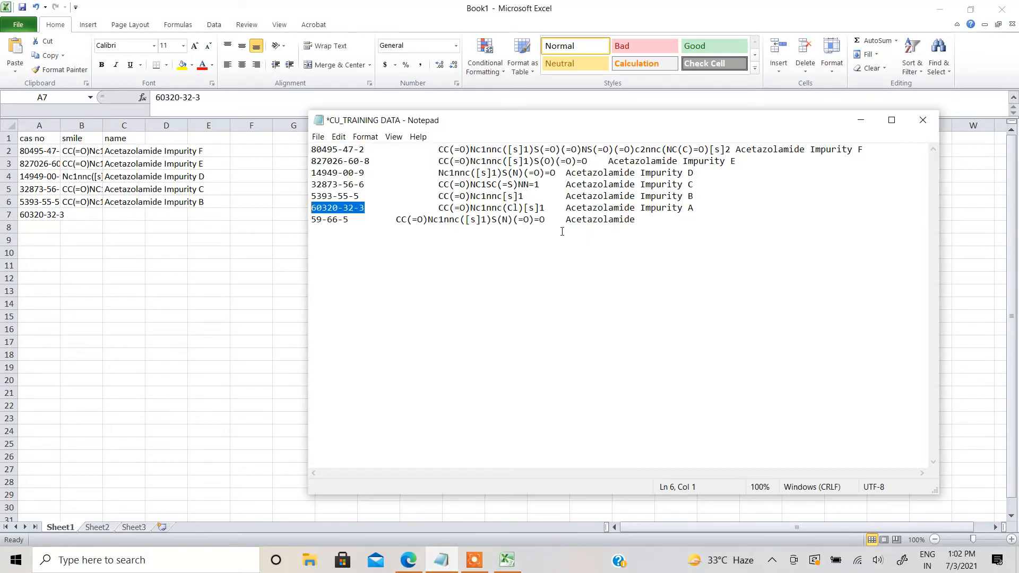
drag(439, 208, 546, 211)
key(ctrl+c)
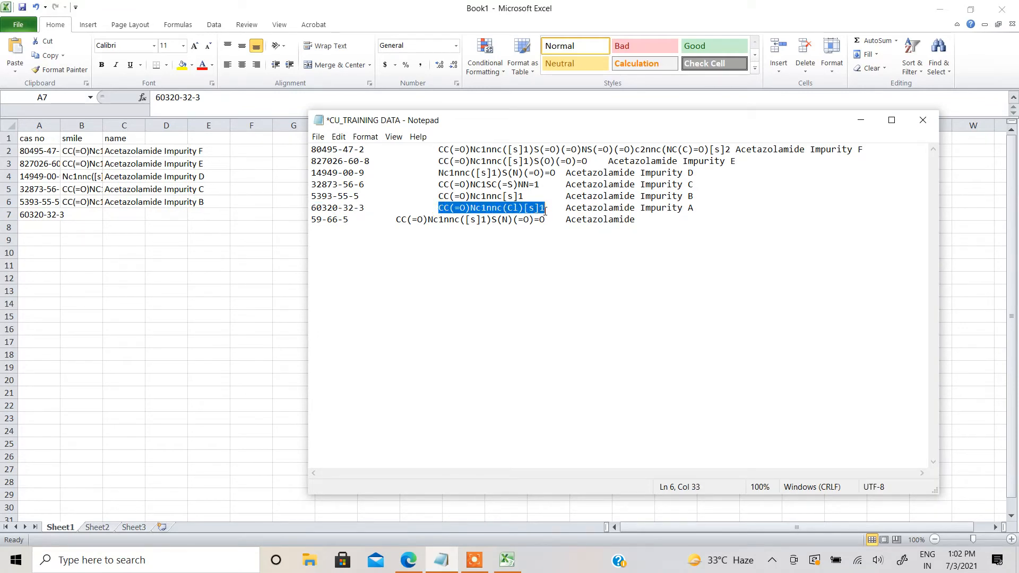
click(90, 214)
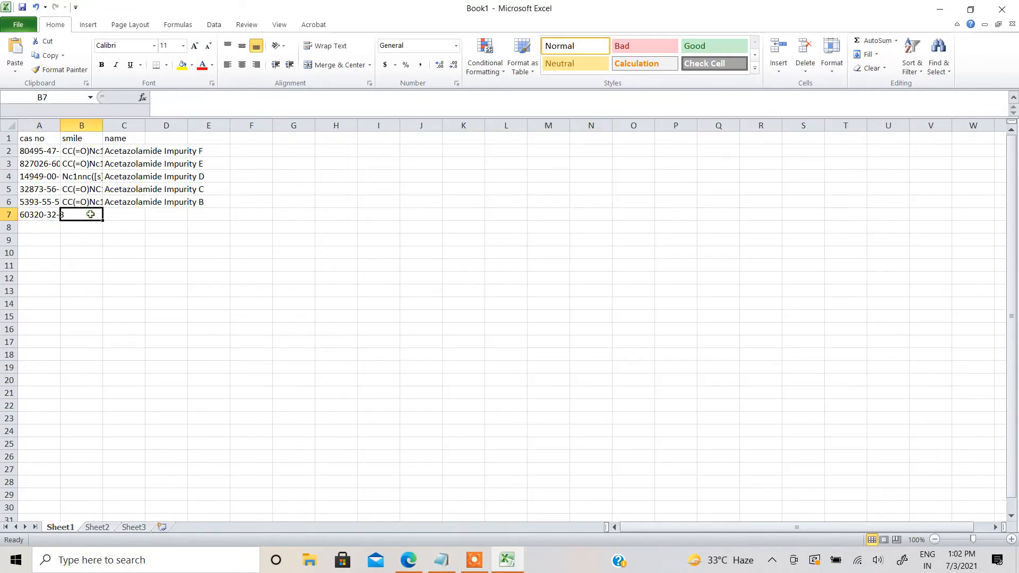
key(ctrl+v)
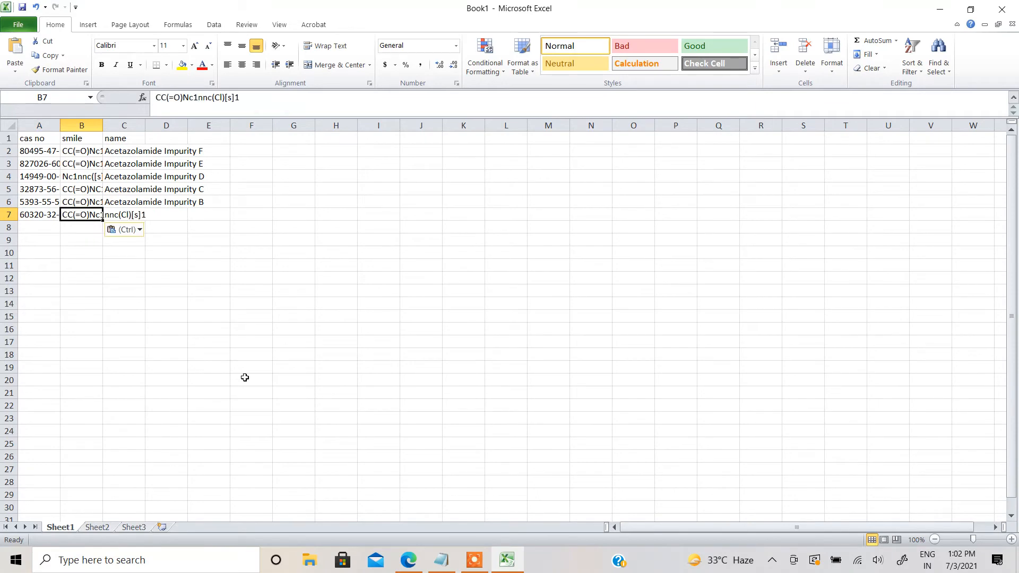
Copy the name "Acetazolamide Impurity A" from the Notepad file into cell C7 in Excel
click(451, 562)
drag(567, 209, 691, 210)
key(ctrl+c)
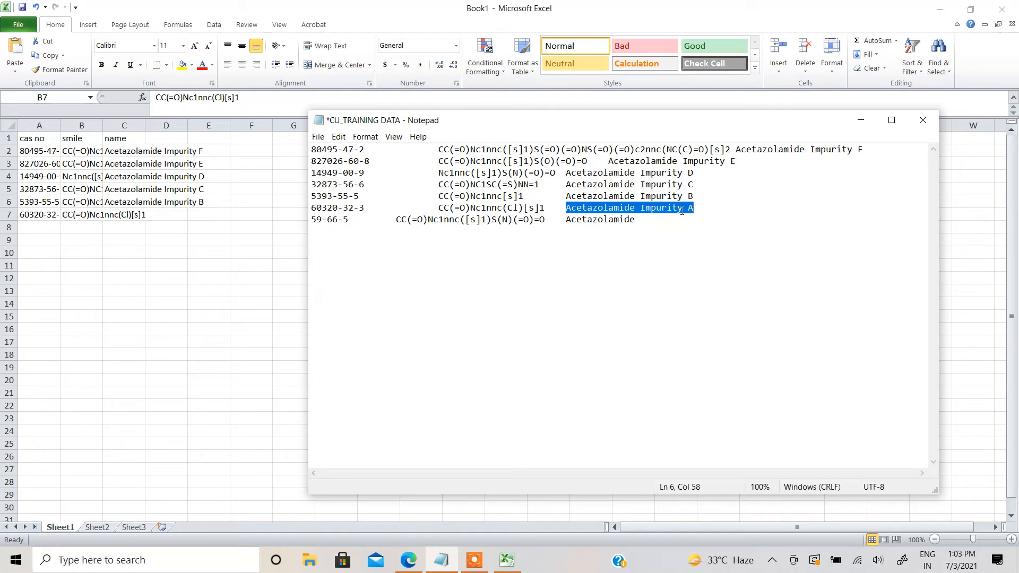
click(77, 215)
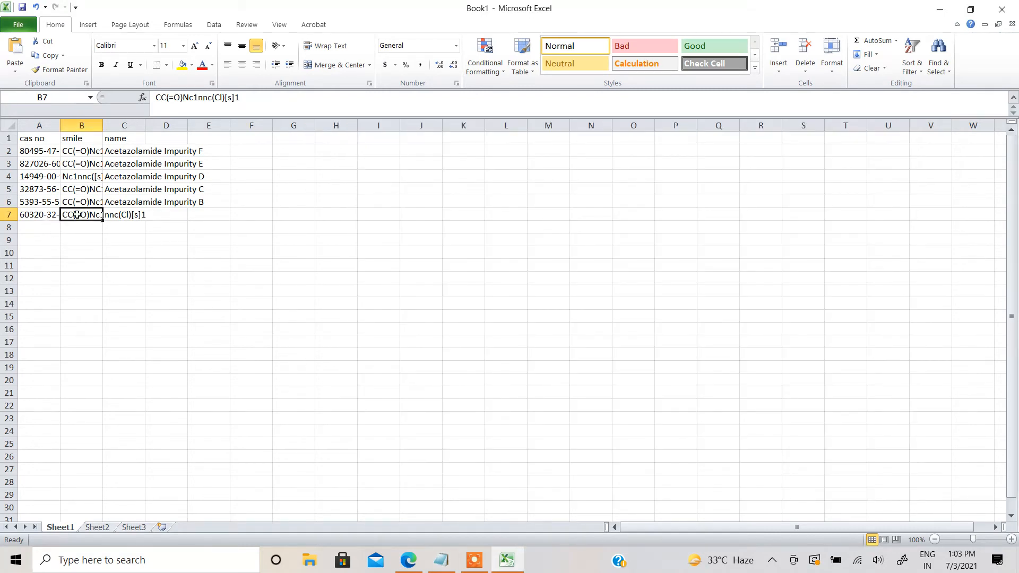
key(Tab)
key(ctrl+v)
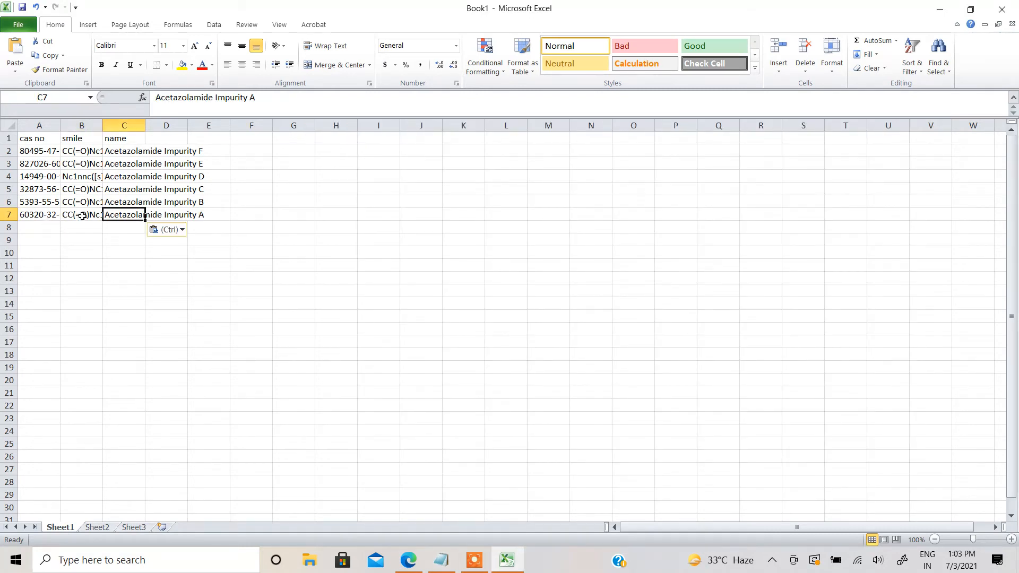
Copy the seventh line's CAS number, 59-66-5, from the Notepad file into cell A8 in Excel
click(442, 560)
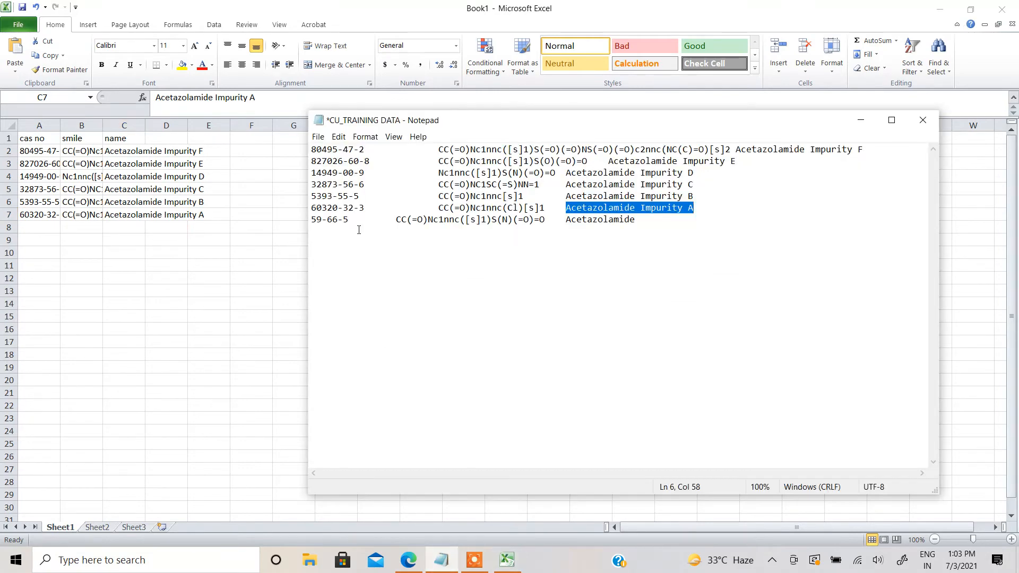
drag(353, 219, 312, 220)
key(ctrl+c)
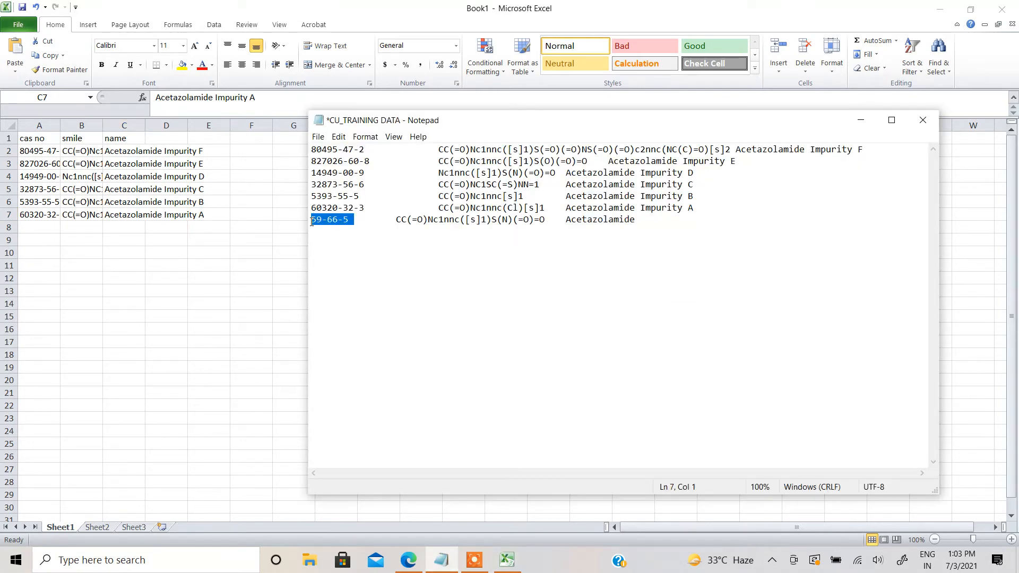
key(alt+Tab)
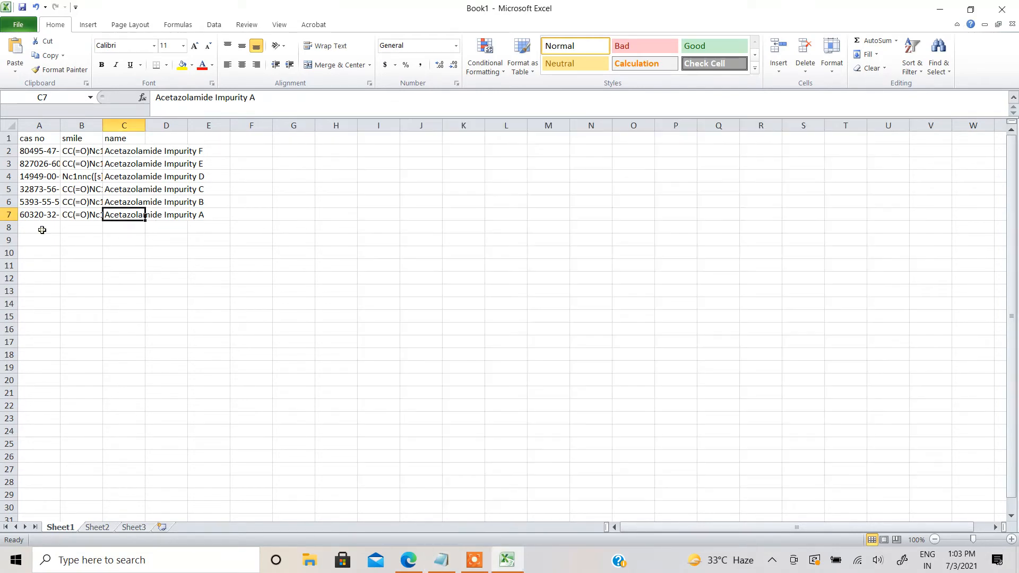
click(42, 229)
key(ctrl+v)
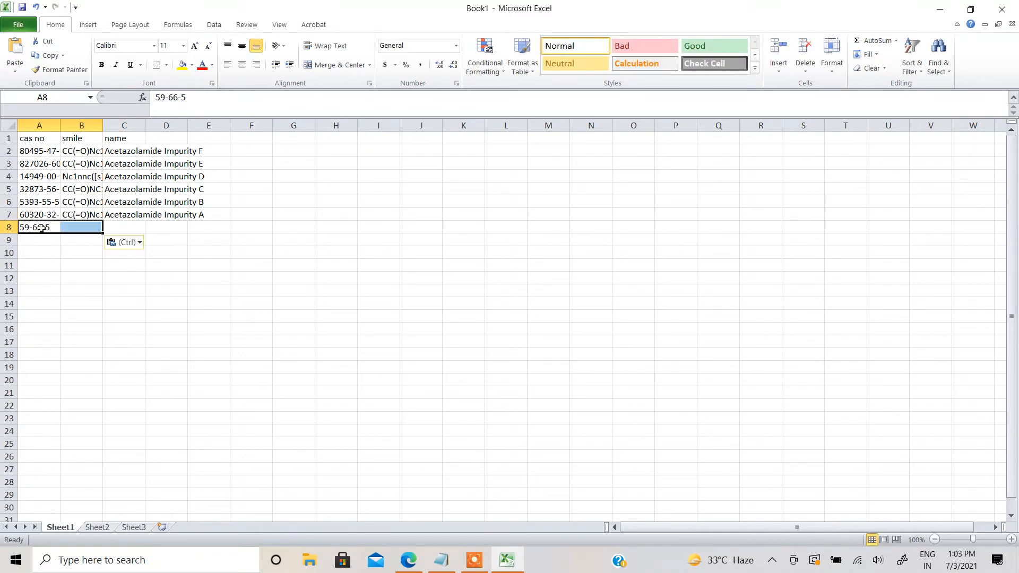
Copy the seventh line's SMILES string, CC(=O)Nc1nnc([s]1)S(N)(=O)=O, from the Notepad file into cell B8 in Excel
click(414, 566)
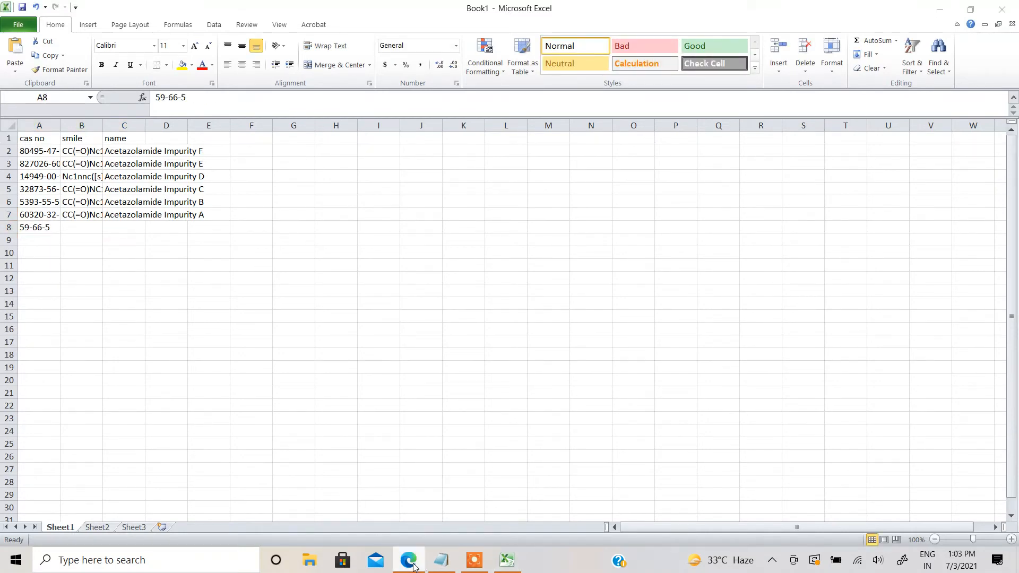
click(414, 565)
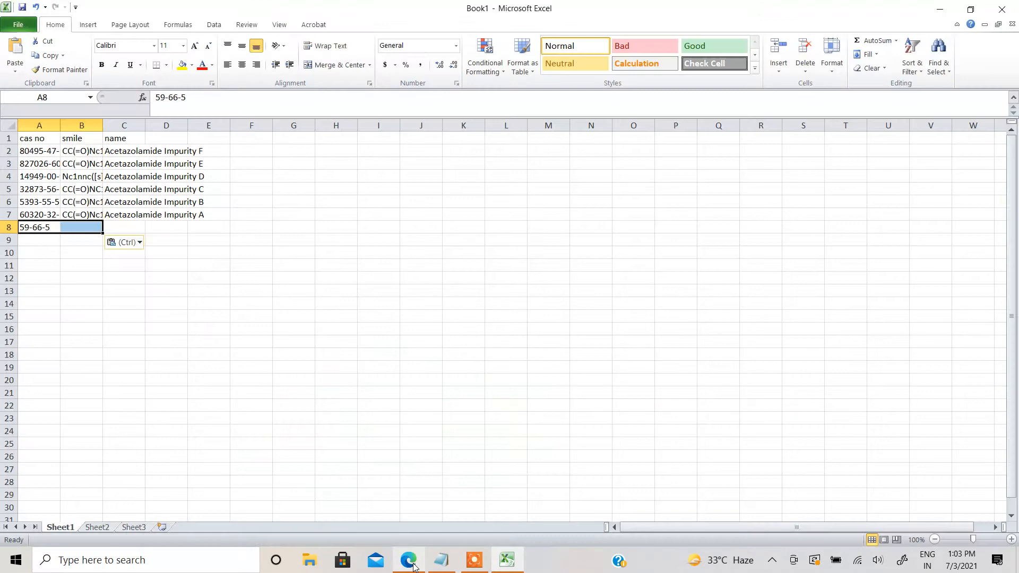
click(441, 561)
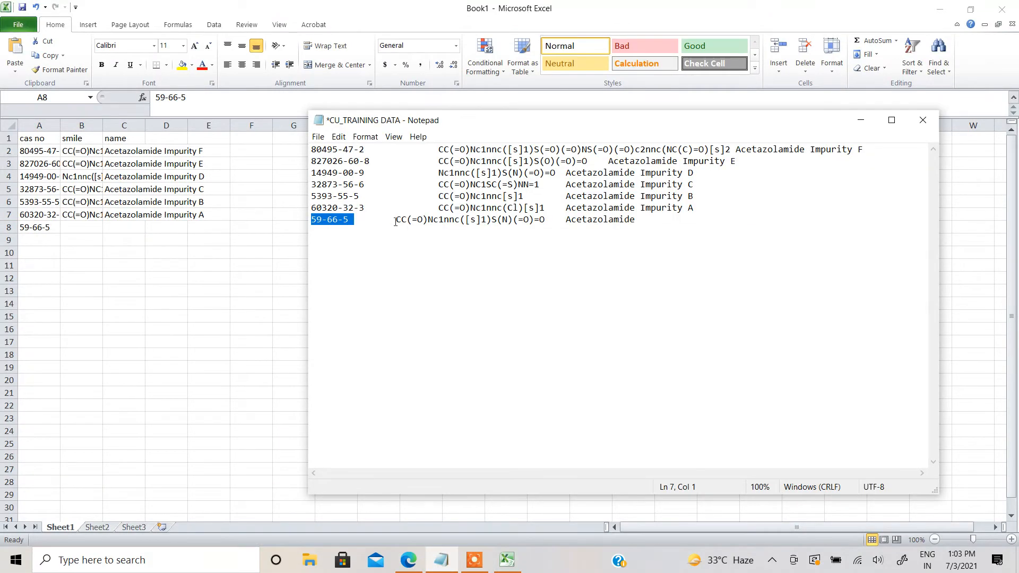
drag(395, 222, 543, 225)
key(ctrl+c)
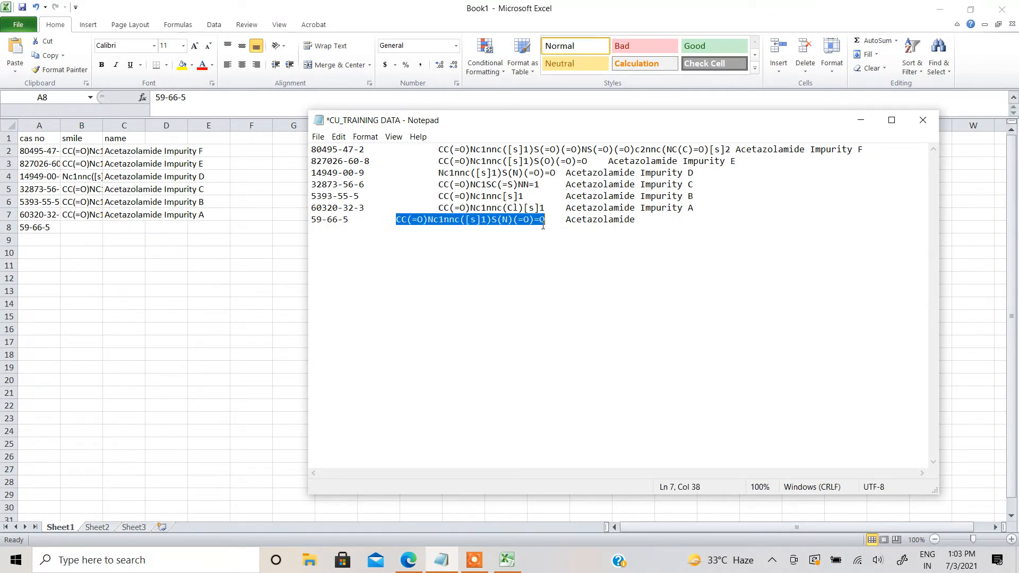
click(50, 231)
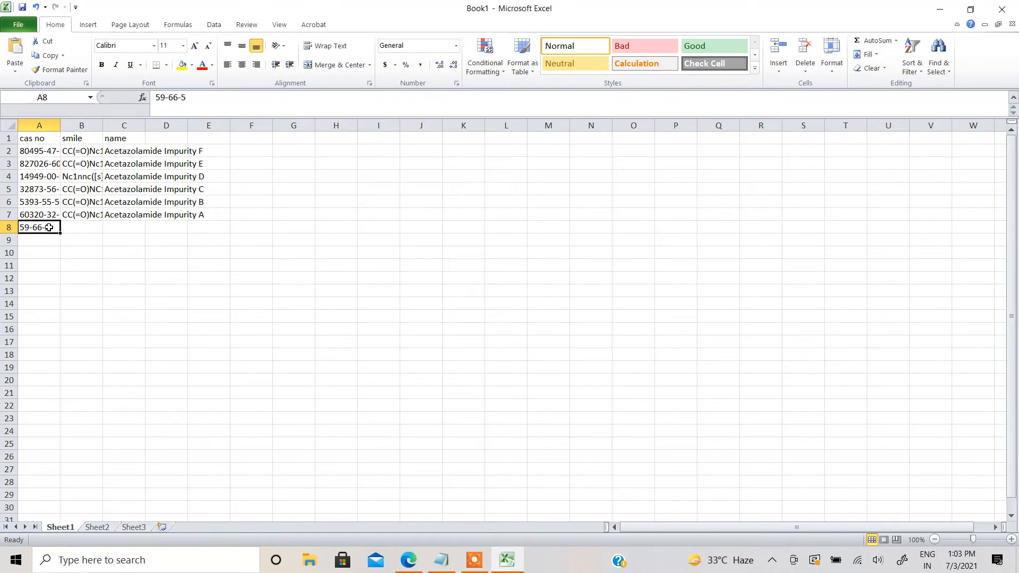
key(Tab)
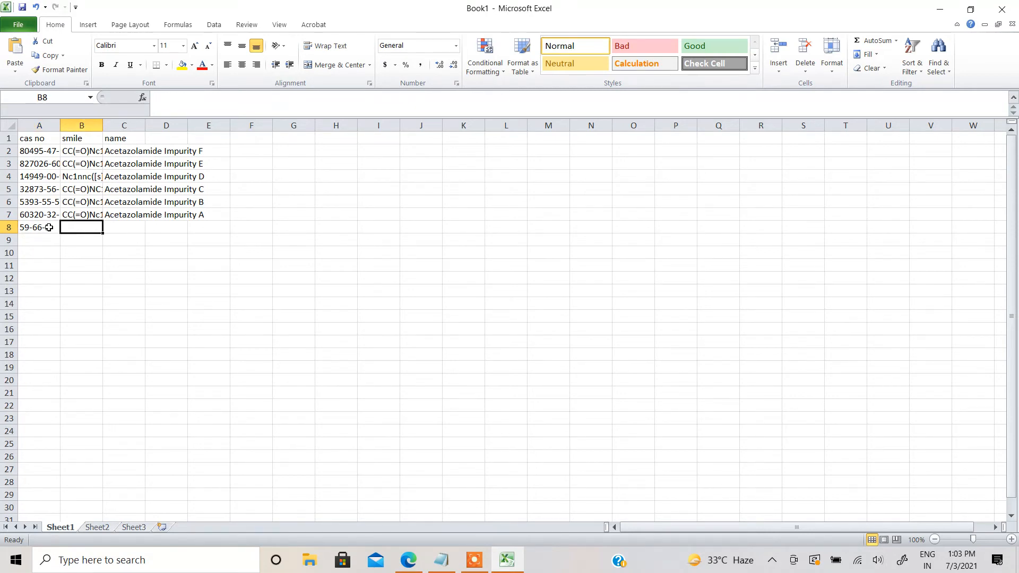
key(ctrl+v)
Copy the name "Acetazolamide" from the last line of the Notepad file into cell C8 in Excel
click(442, 560)
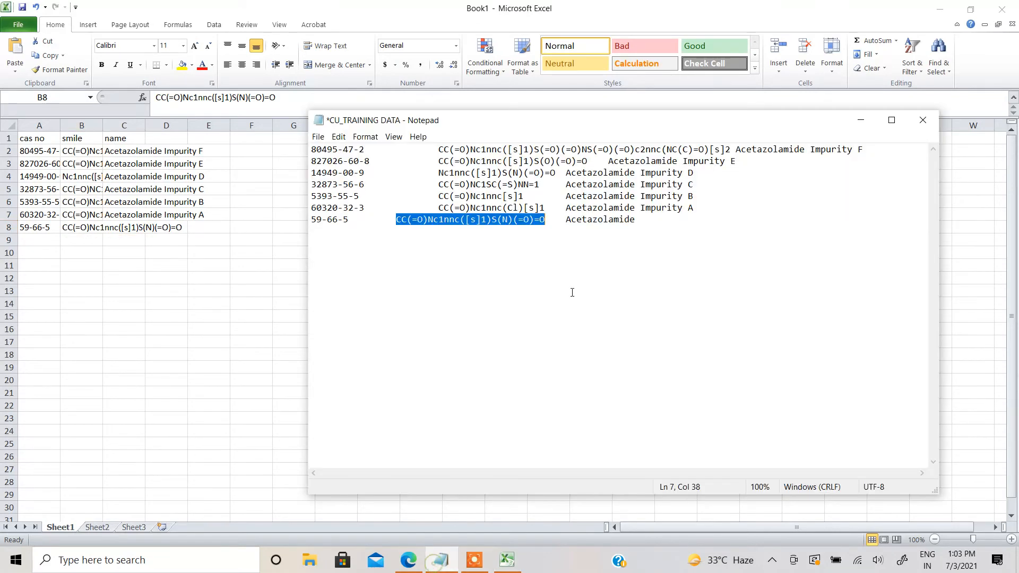
drag(566, 219, 641, 222)
key(ctrl+c)
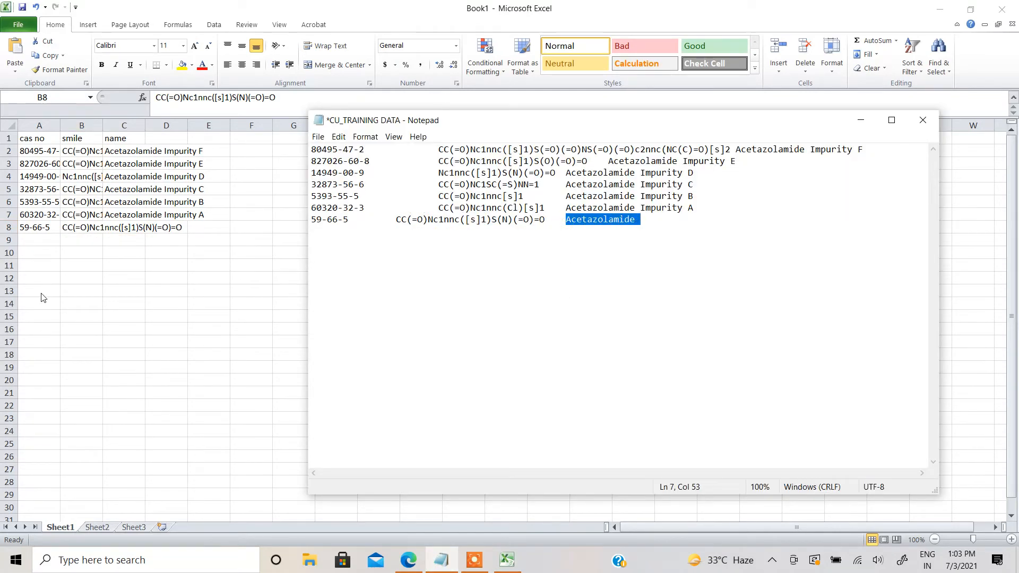
click(90, 226)
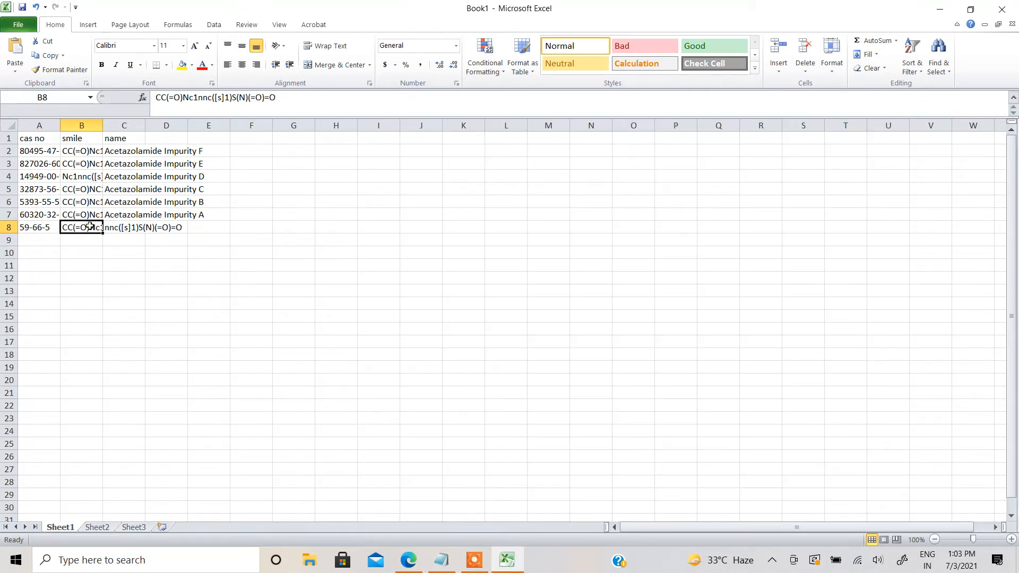
key(Right)
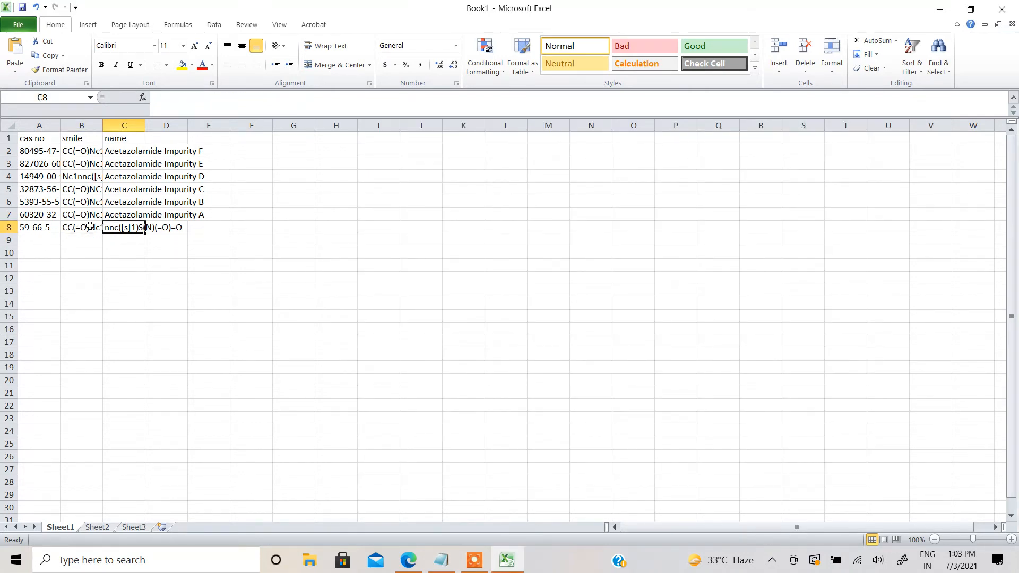
key(ctrl+v)
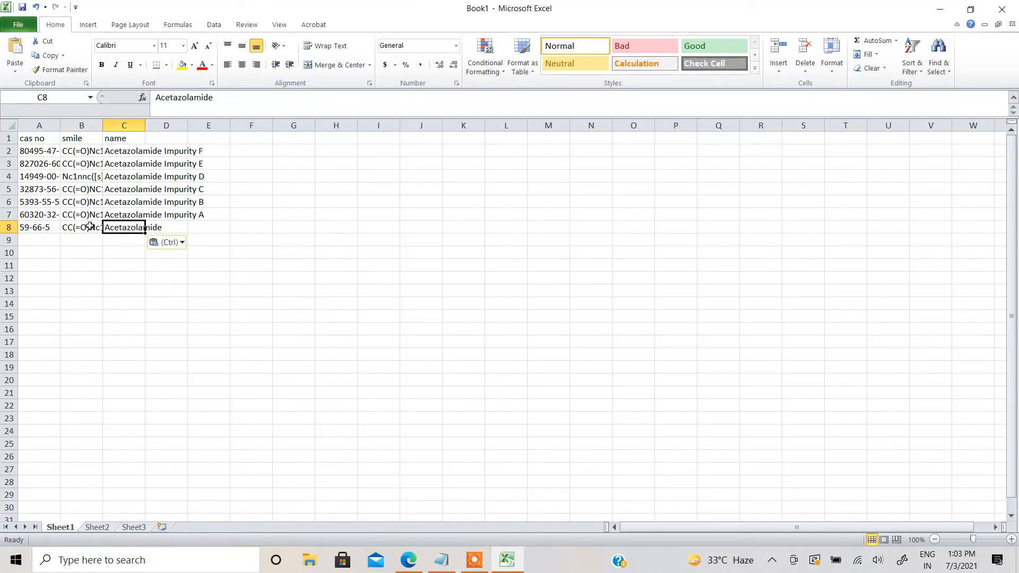
click(120, 269)
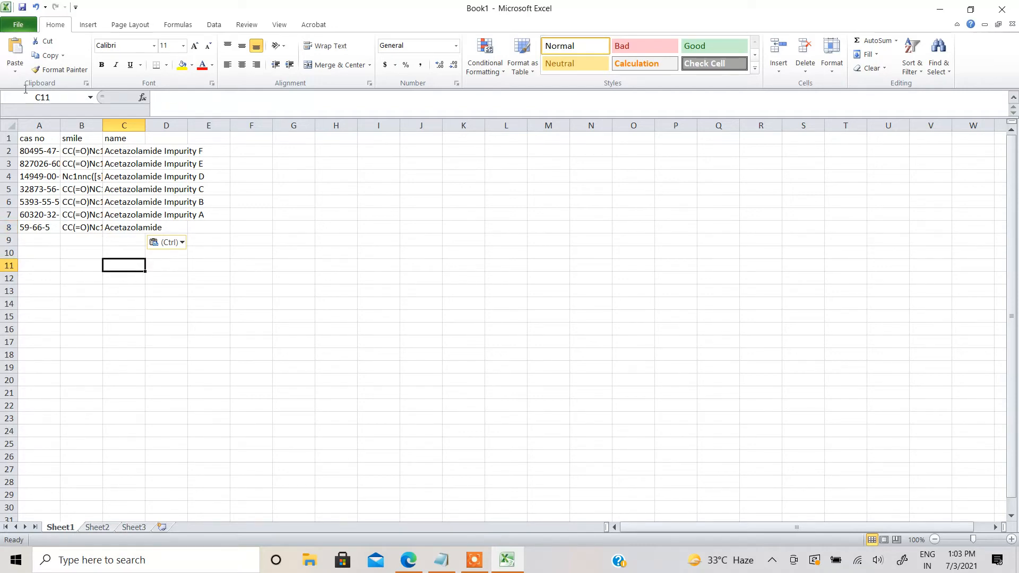
Save the workbook to the Desktop as an Excel Workbook named sunpharma_test_data
click(14, 24)
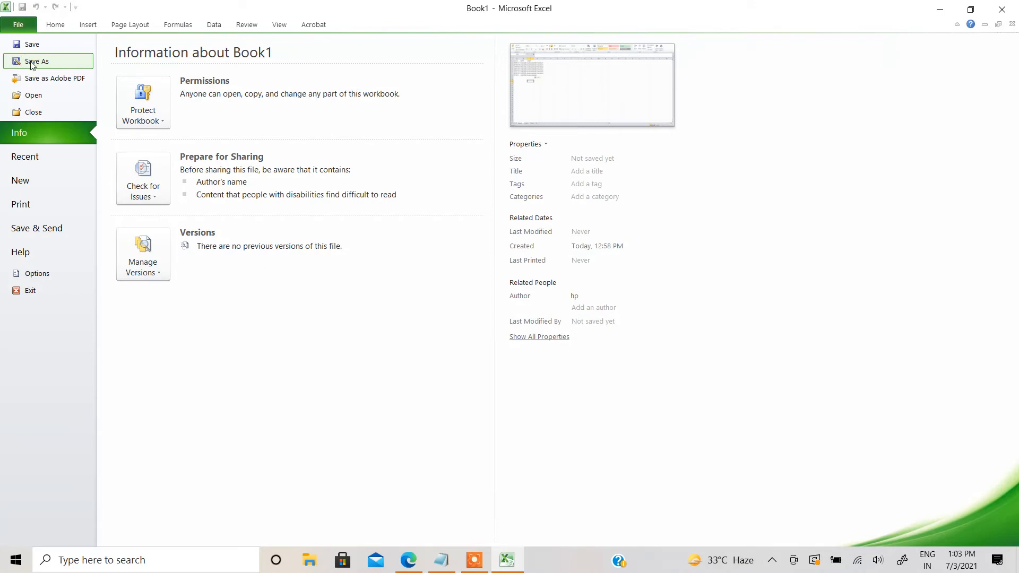
key(Escape)
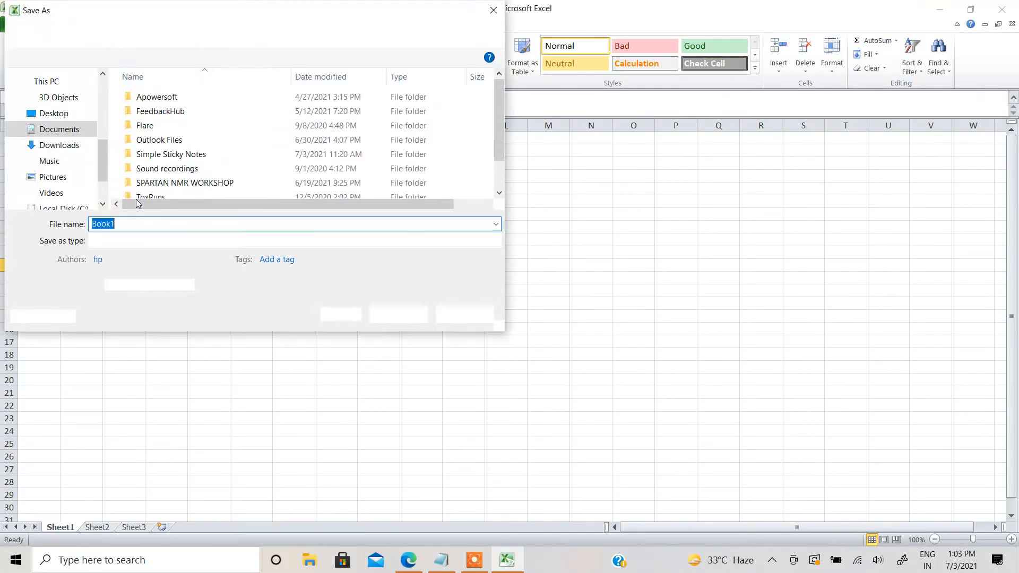
text(su)
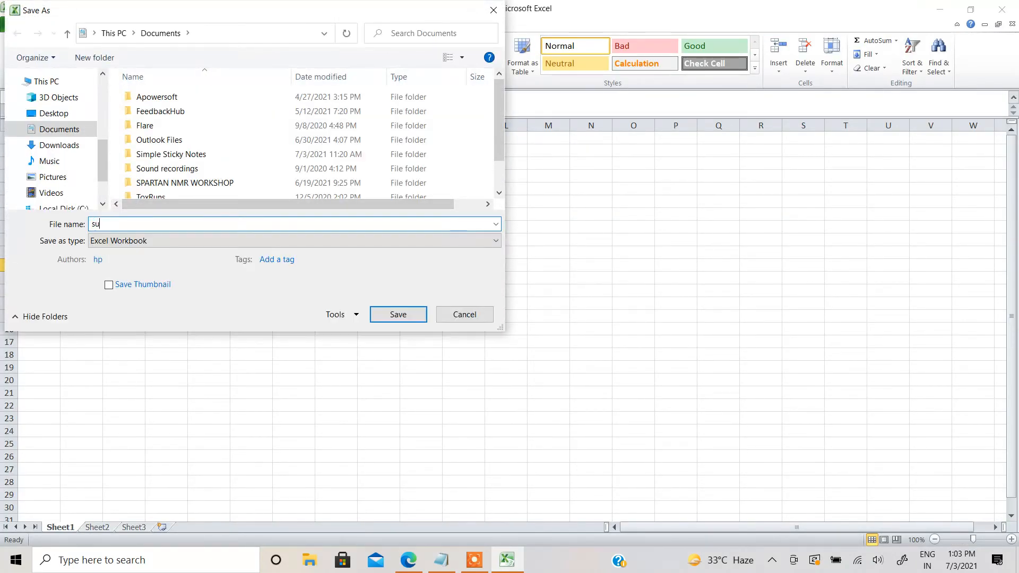
text(npharma_test_data)
click(53, 113)
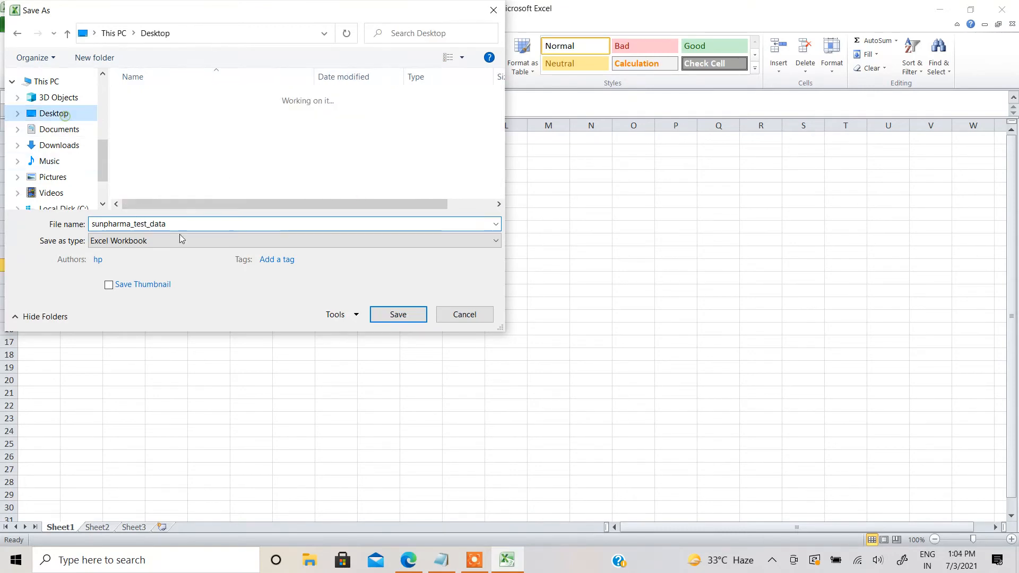
click(397, 315)
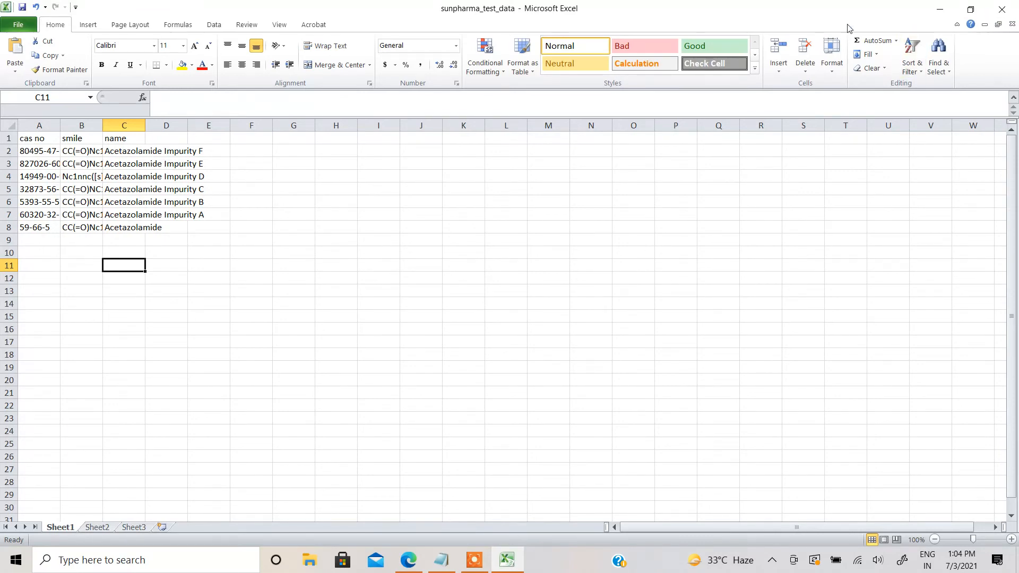
Close the CU_TRAINING DATA Notepad file without saving its changes and launch CASE Ultra from the desktop
click(940, 13)
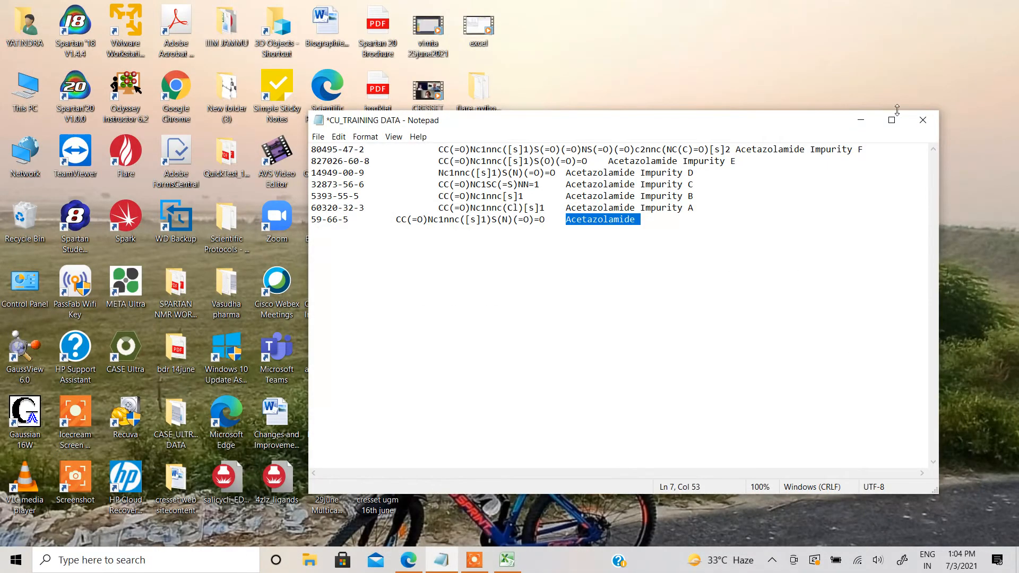
click(924, 121)
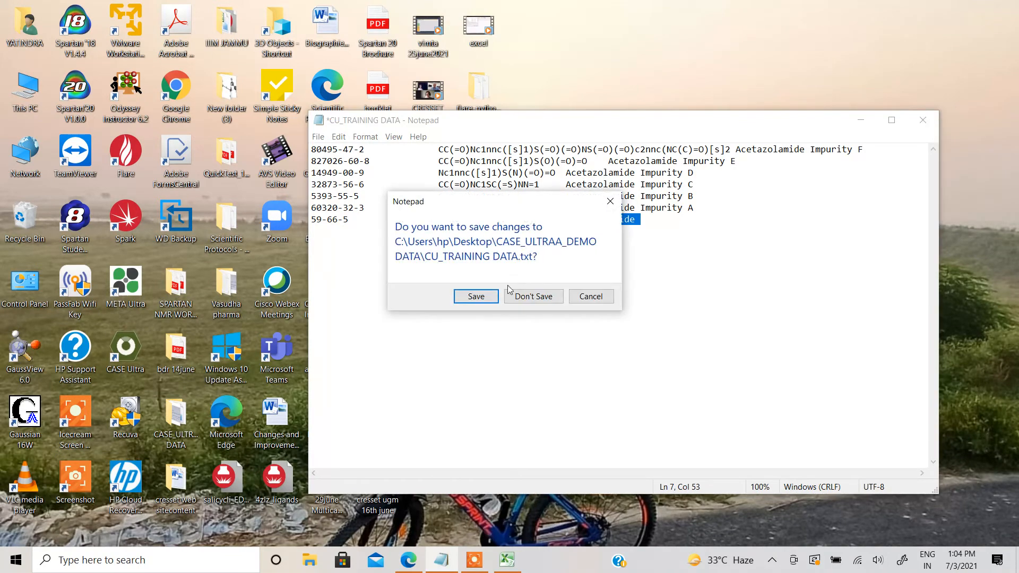
click(549, 306)
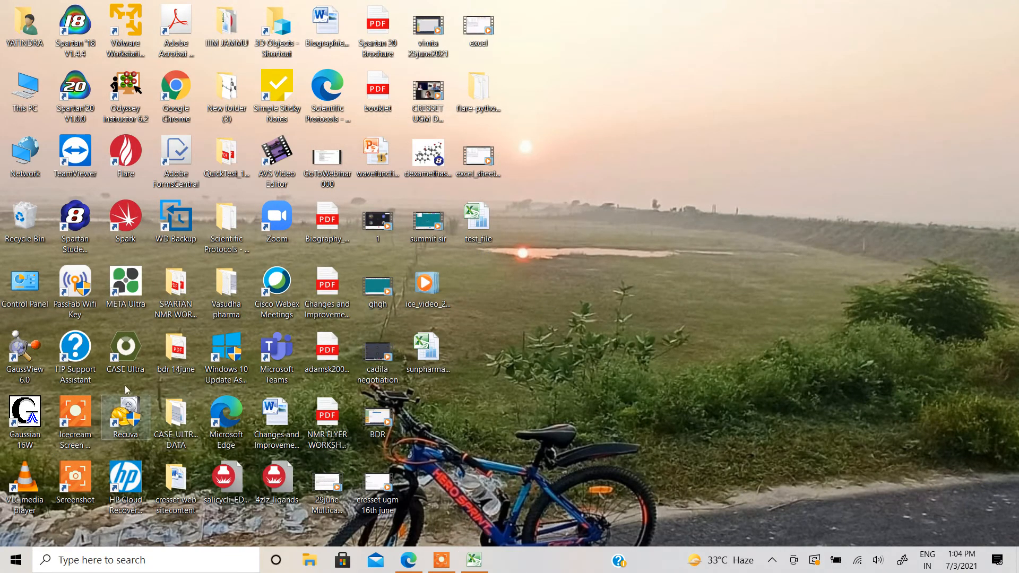
double_click(129, 356)
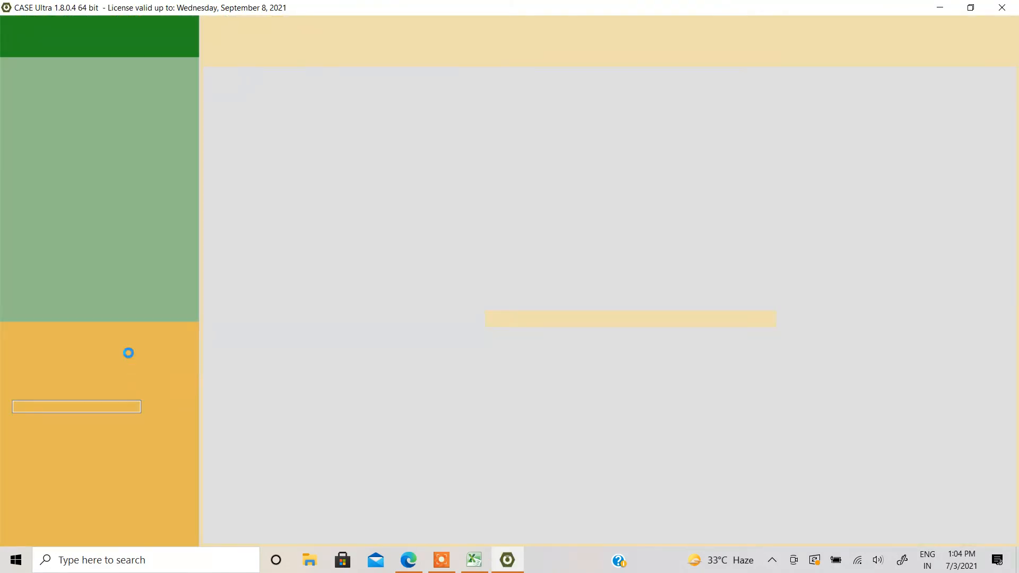
Switch to Excel and copy the seven compound rows, A2:C8, without the header row
click(471, 563)
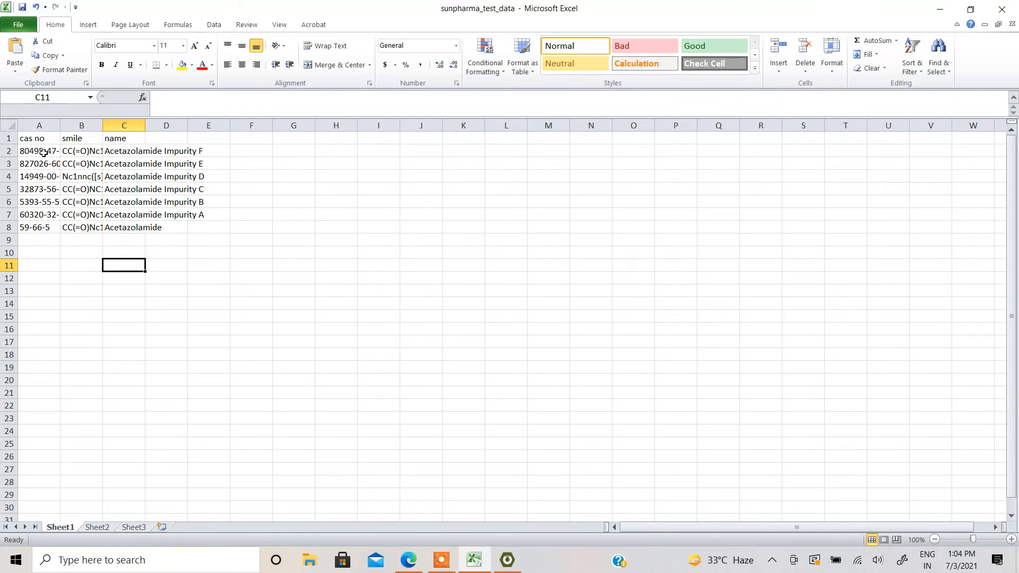
drag(43, 153, 125, 225)
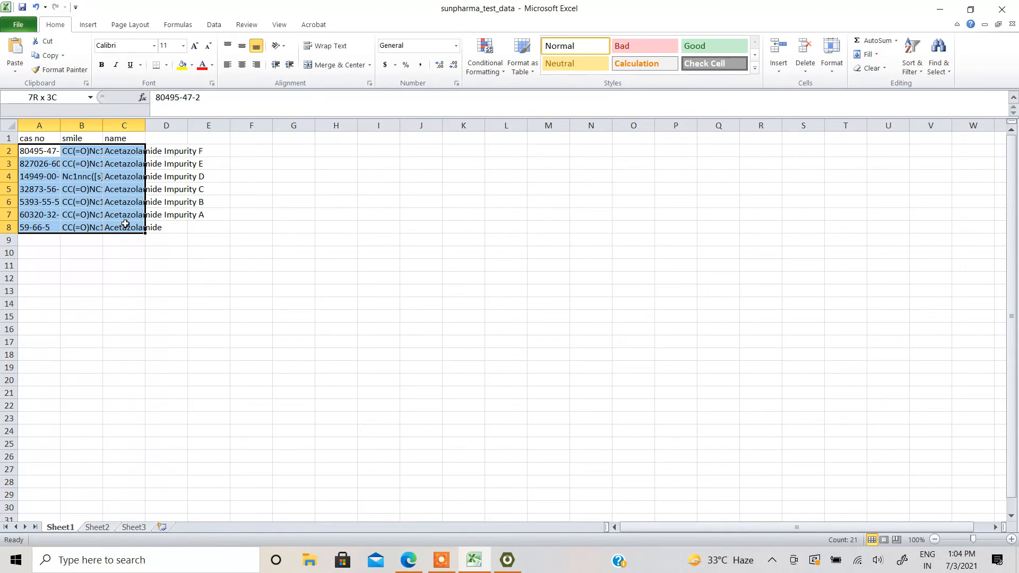
drag(126, 223, 125, 224)
key(ctrl+c)
In CASE Ultra, choose to test chemicals from DataKurator and load the copied compounds from the clipboard
click(513, 558)
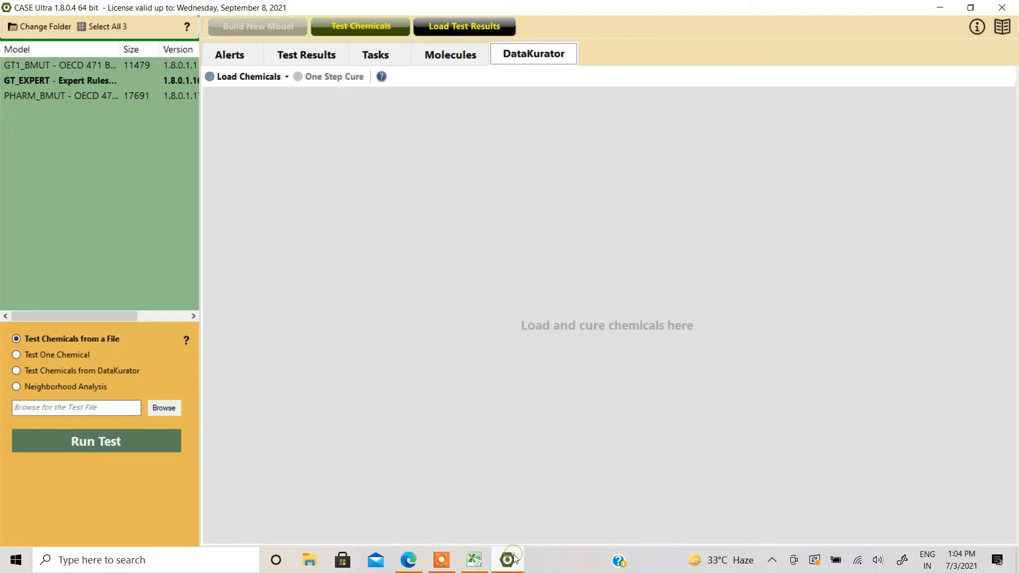
click(59, 371)
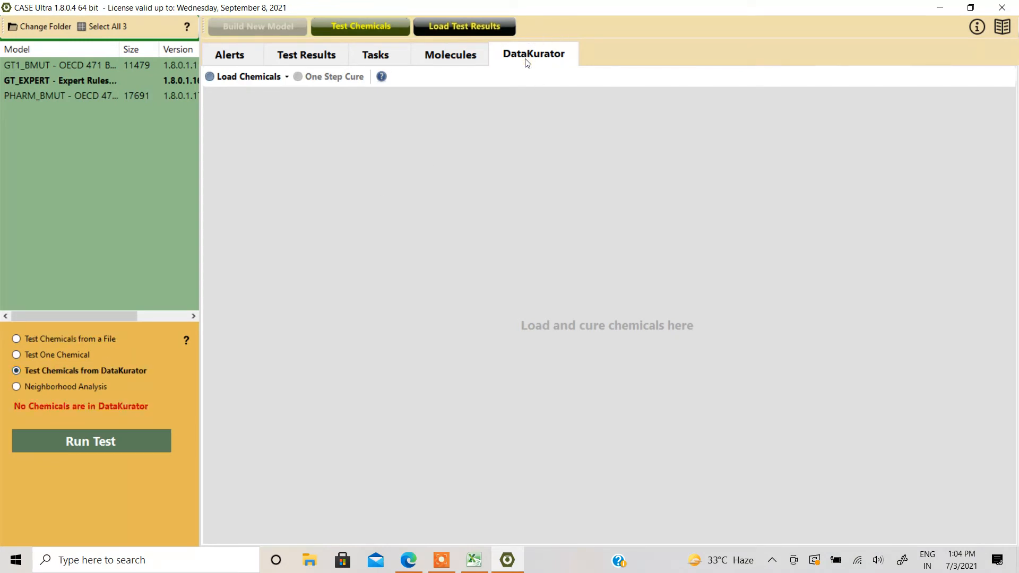
click(252, 77)
click(266, 127)
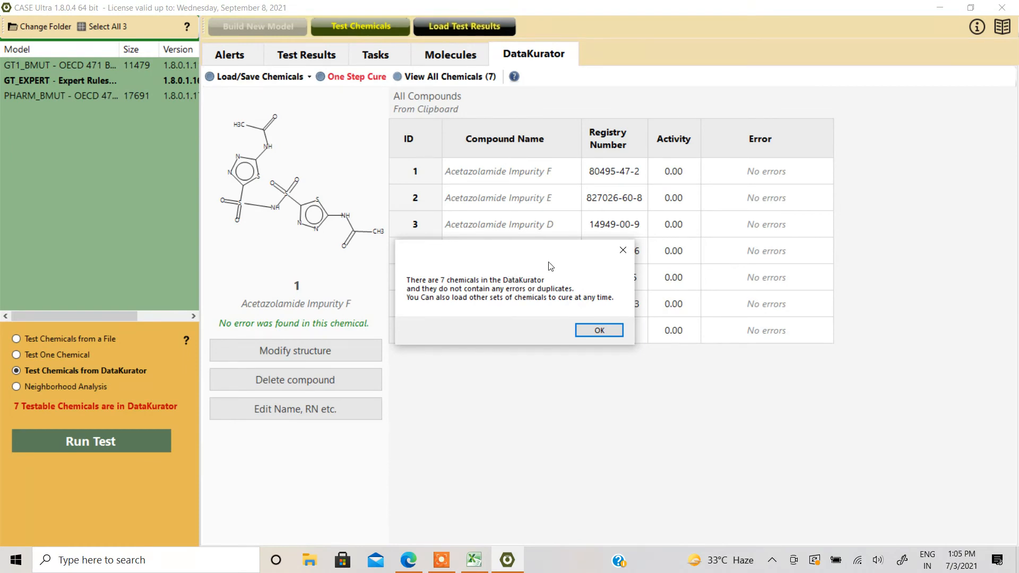
drag(550, 259, 540, 286)
click(589, 360)
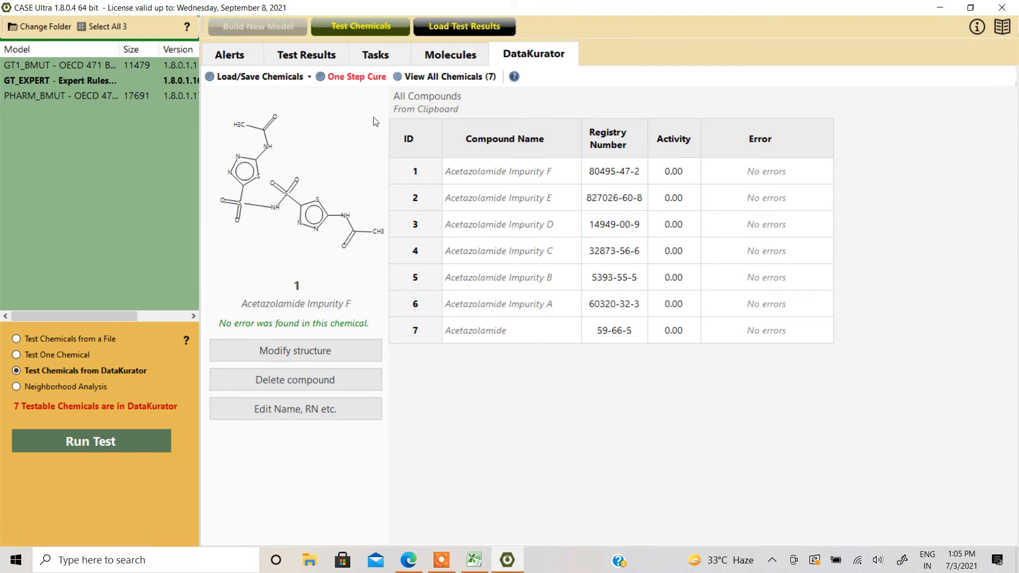
Run One Step Cure on the loaded chemicals, additionally neutralizing negative charges and positive charges on nitrogen
click(358, 78)
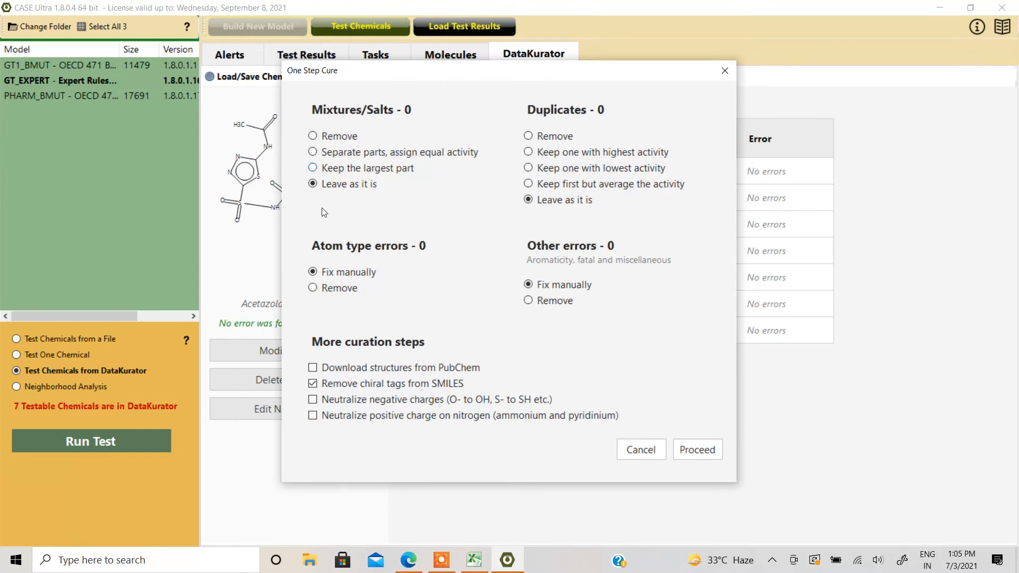
click(314, 399)
click(313, 416)
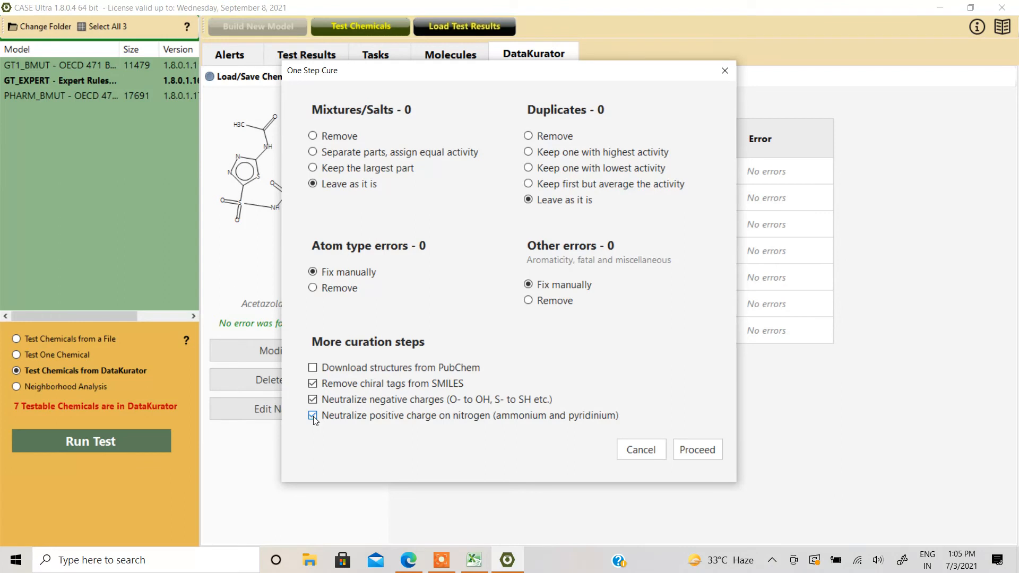
click(683, 451)
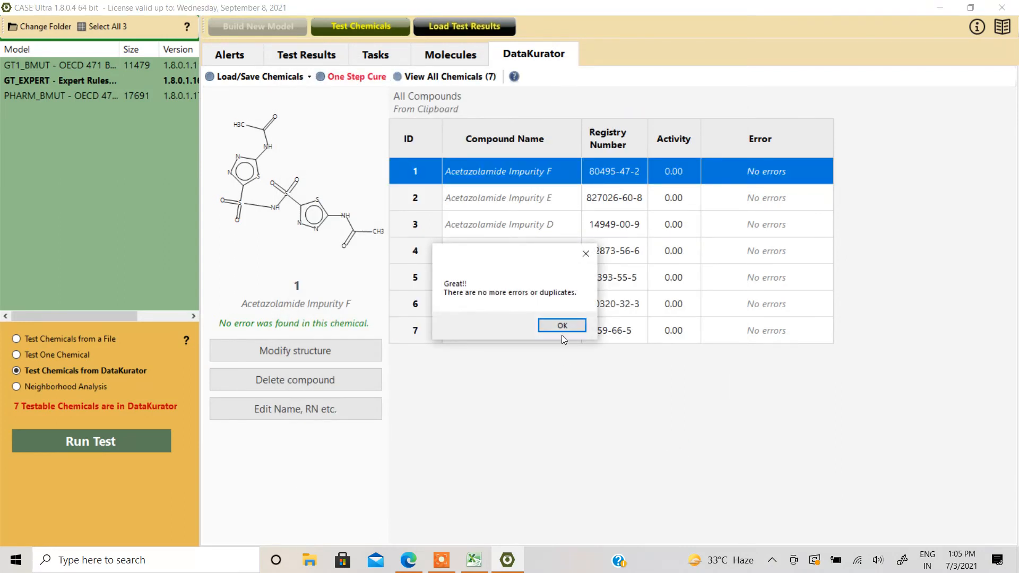
click(563, 326)
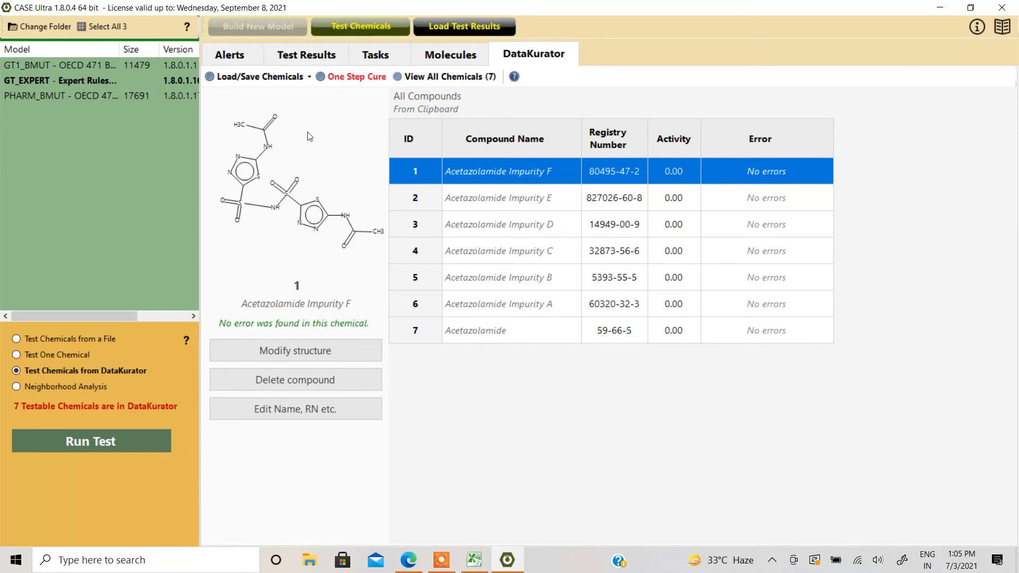
Run the test on the DataKurator chemicals with the GT1_BMUT and GT_EXPERT models
click(101, 63)
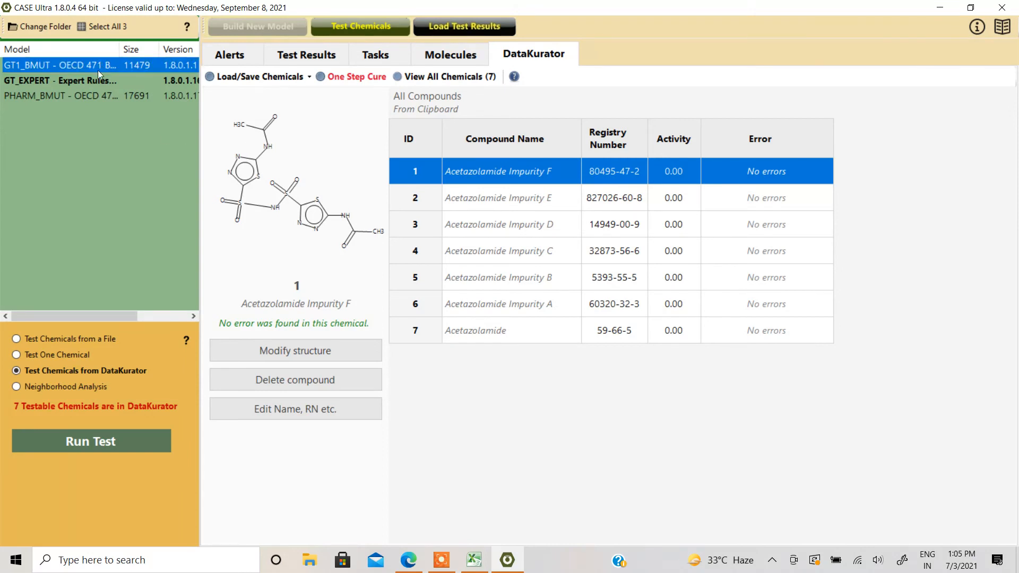
click(94, 81)
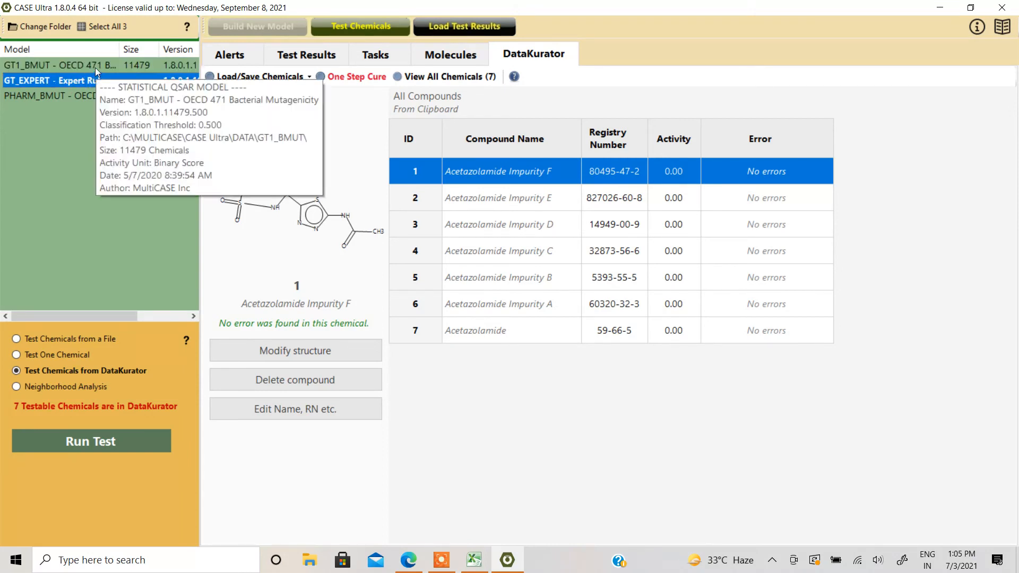
click(94, 438)
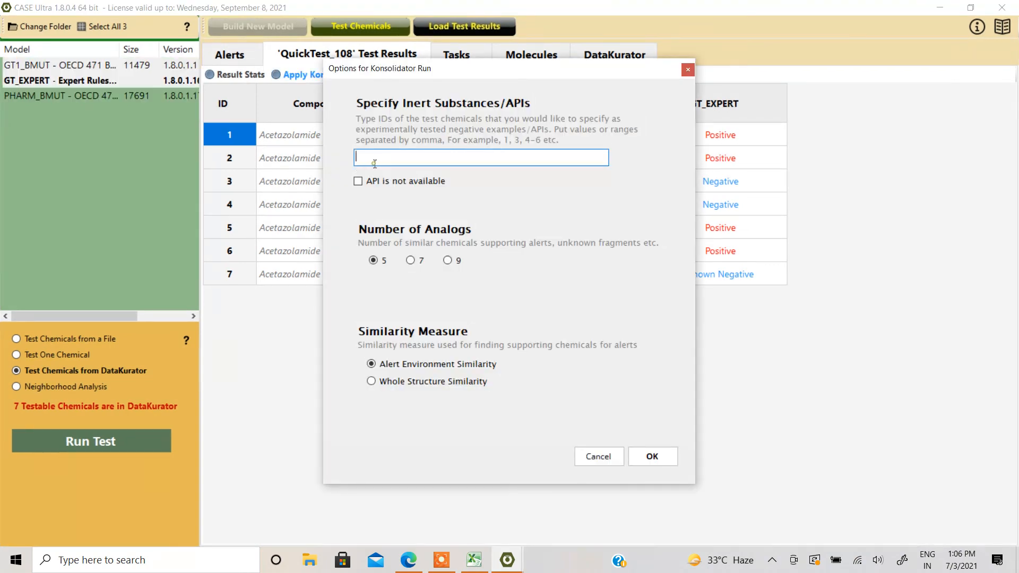
Apply Konsolidator to the test results with chemical 7 as the inert substance/API, 5 analogs and Alert Environment Similarity
text(7)
drag(462, 68, 619, 148)
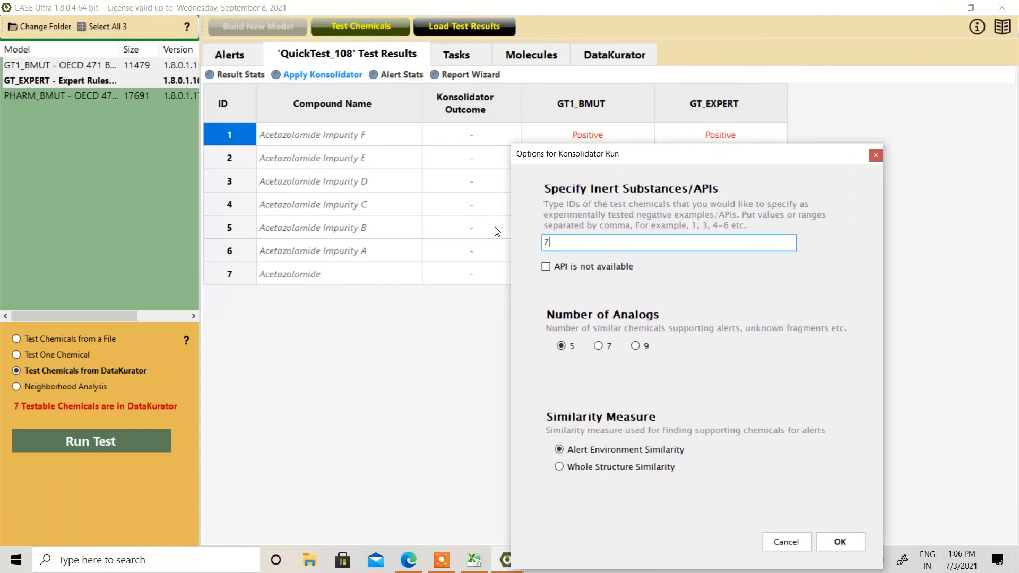
text(,)
key(BackSpace)
drag(664, 152, 648, 97)
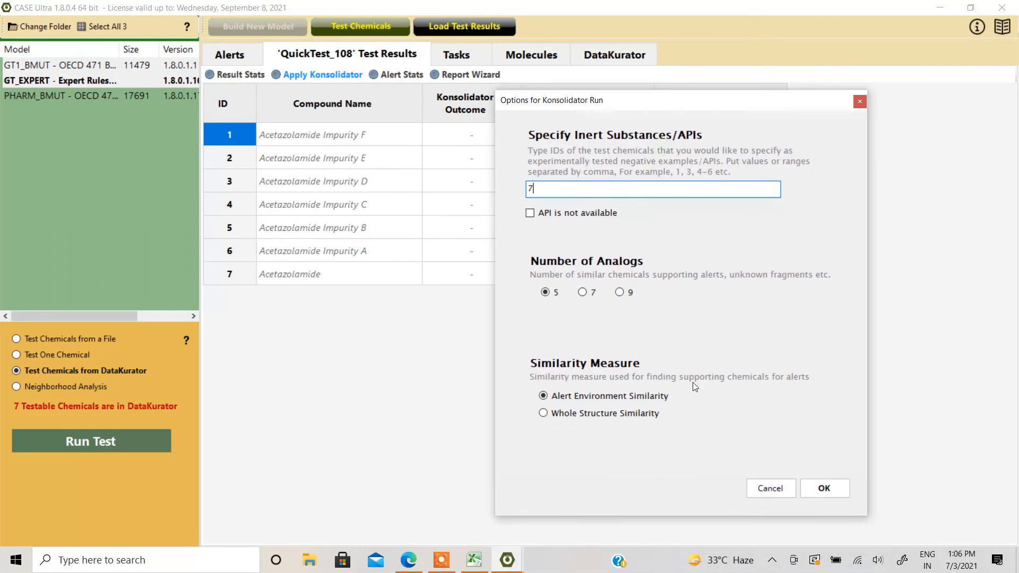
click(810, 489)
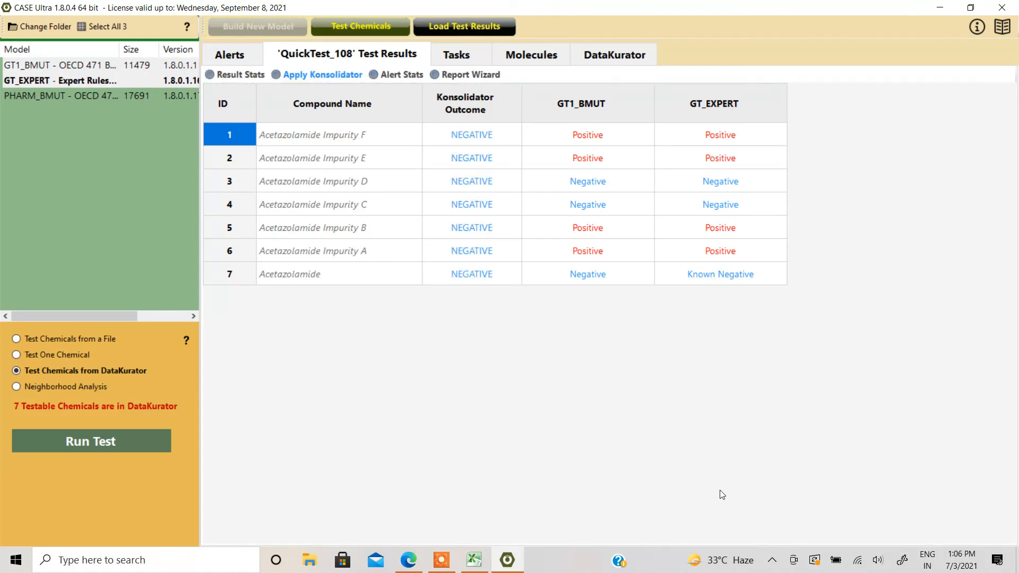
mouse_move(448, 561)
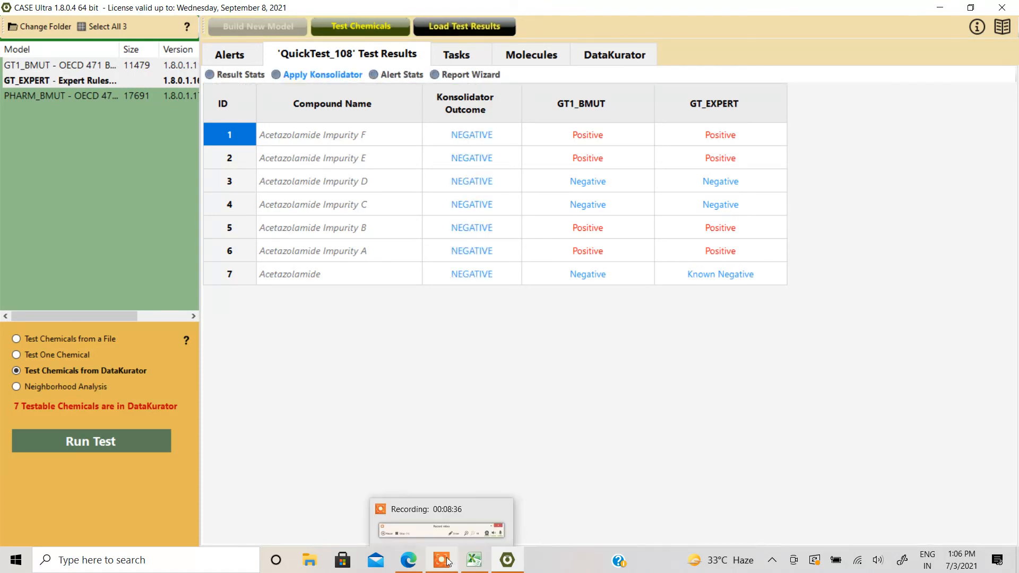
click(448, 561)
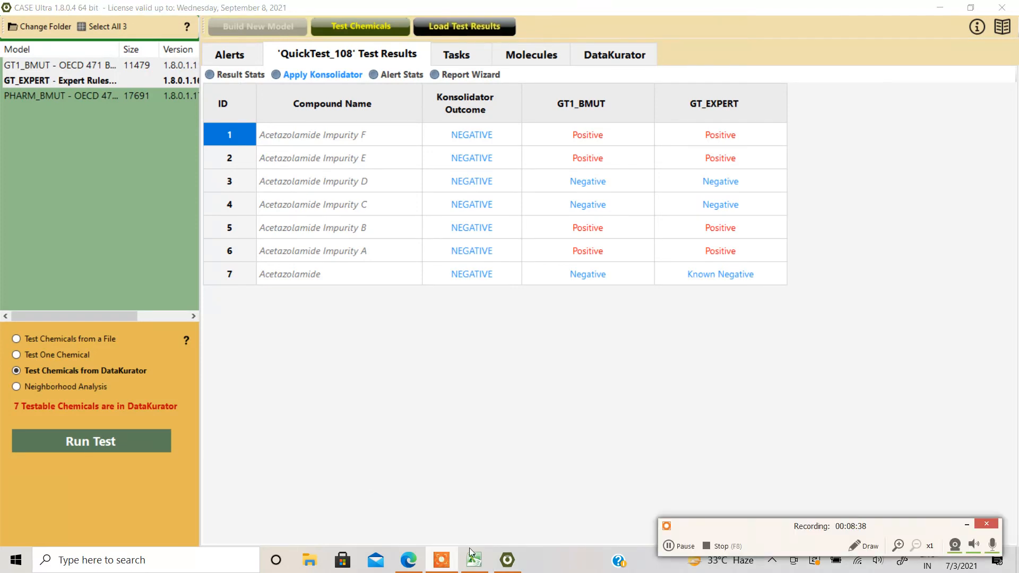